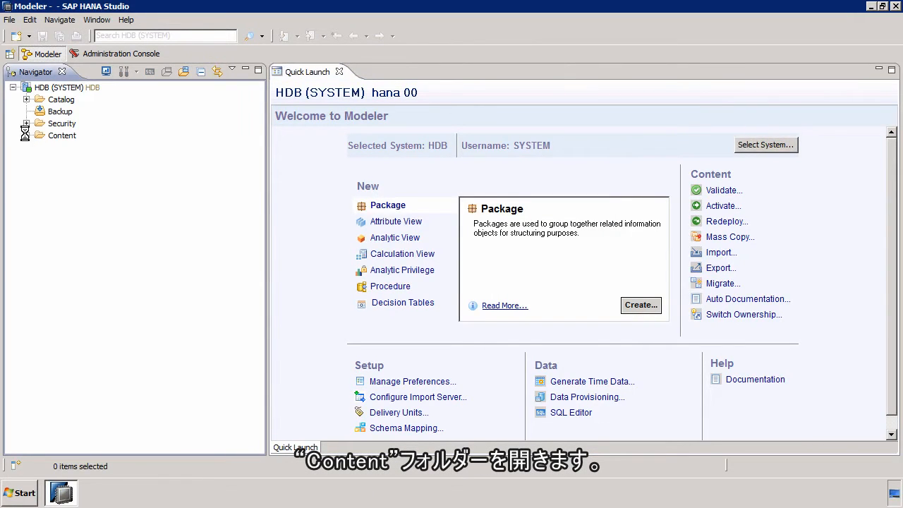
- Open the attribute view STS_ATT_HIER_VIEW from the sts package under Content
{"action": "left_click", "coordinate": [26, 134]}
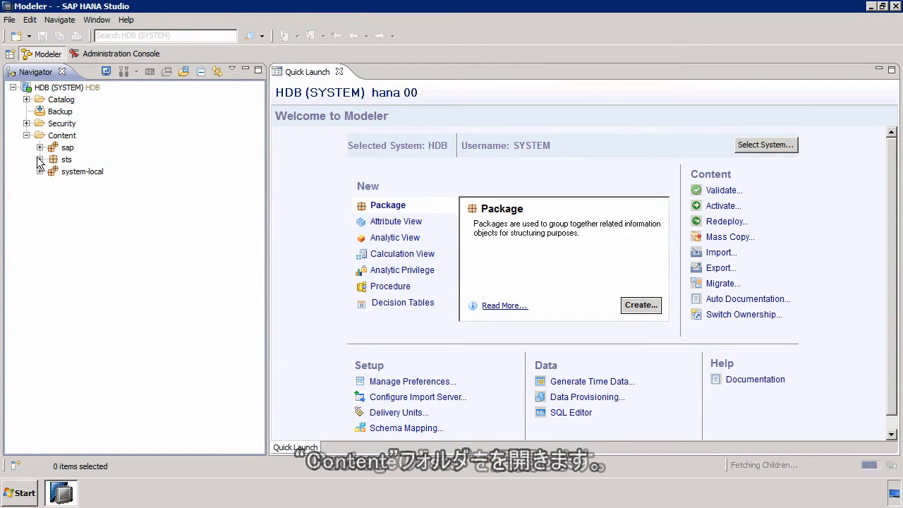
{"action": "left_click", "coordinate": [39, 159]}
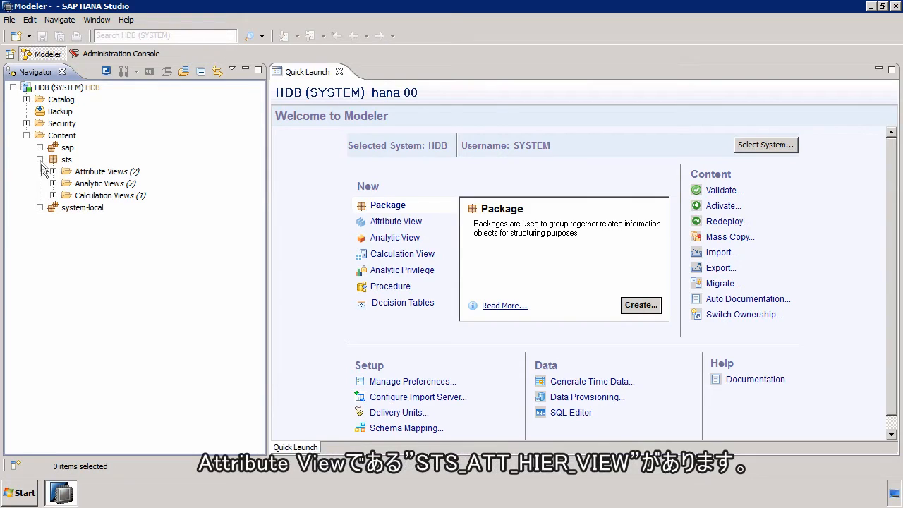
{"action": "left_click", "coordinate": [52, 171]}
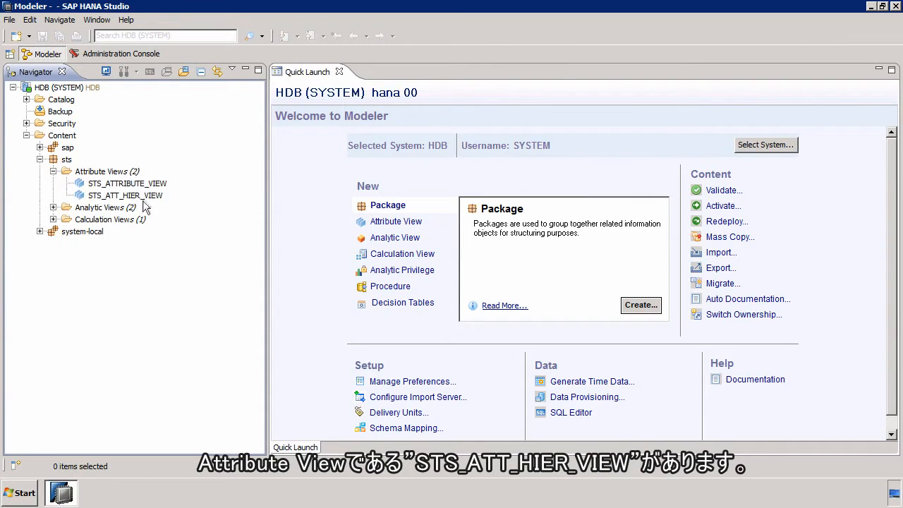
{"action": "left_click", "coordinate": [114, 198]}
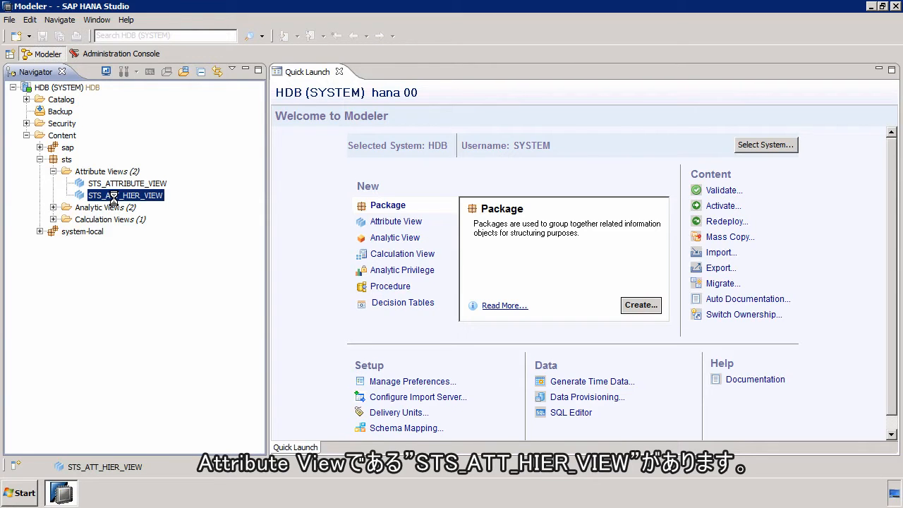
{"action": "double_click", "coordinate": [114, 197]}
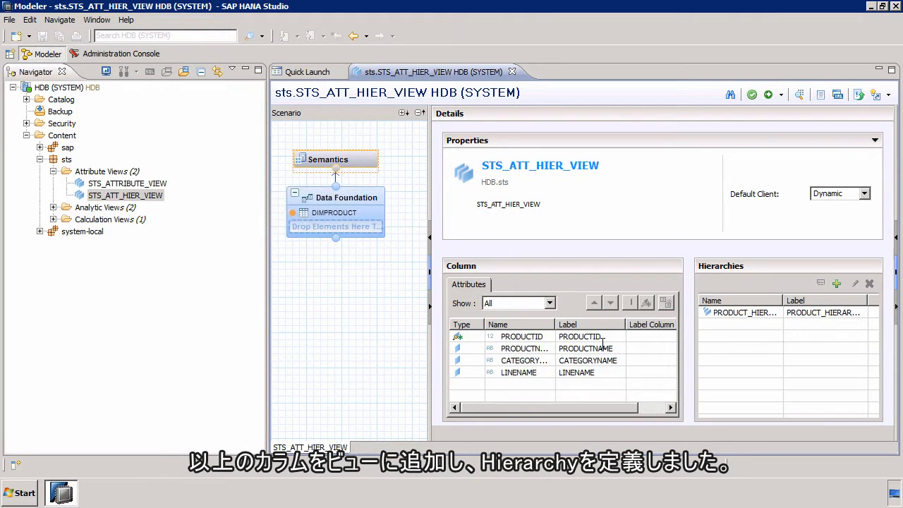
- Examine the level definition of PRODUCT_HIERARCHY in the attribute view and close the view
{"action": "left_click", "coordinate": [745, 316]}
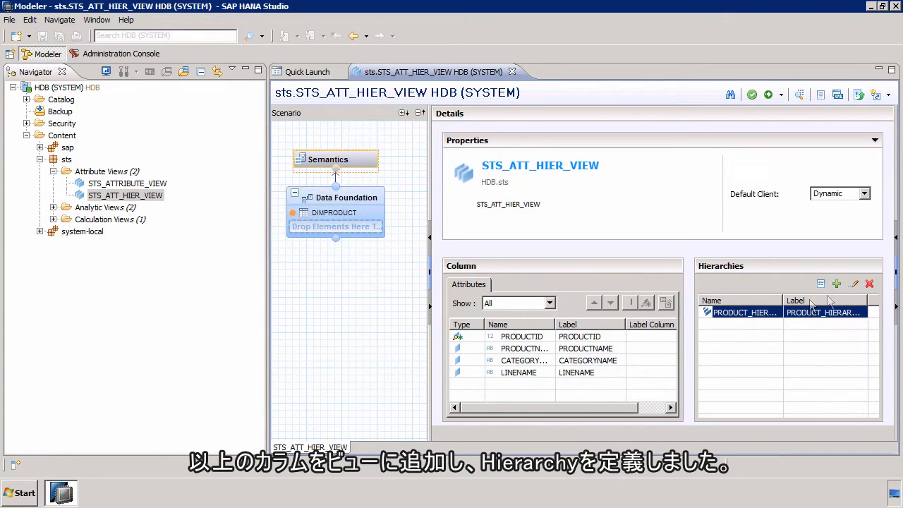
{"action": "left_click", "coordinate": [853, 285]}
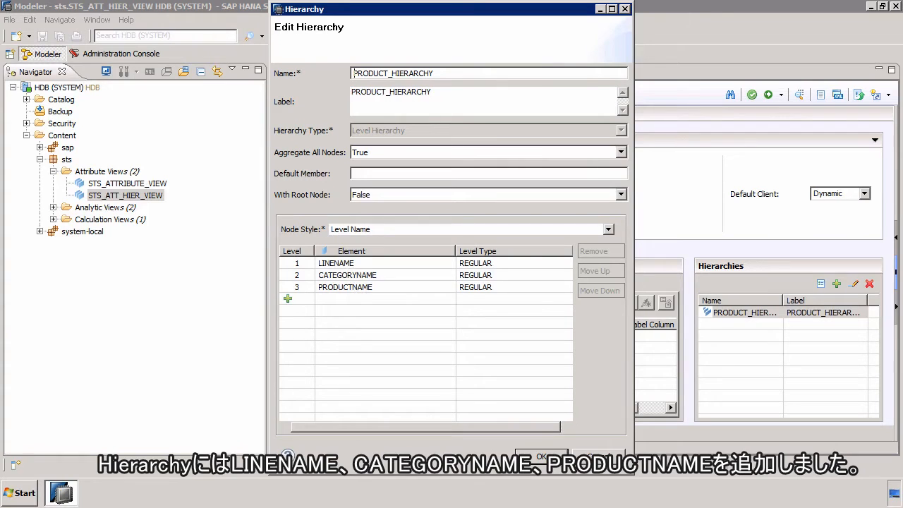
{"action": "left_click", "coordinate": [541, 455]}
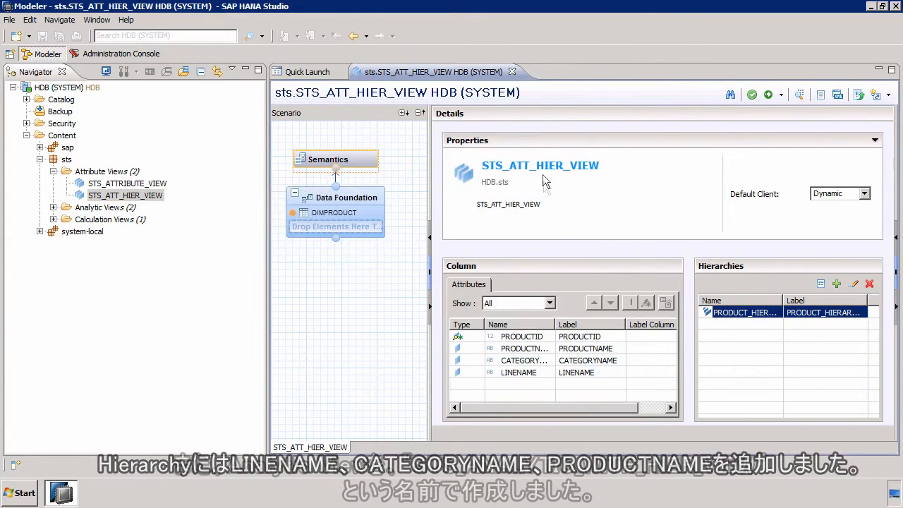
{"action": "left_click", "coordinate": [512, 72]}
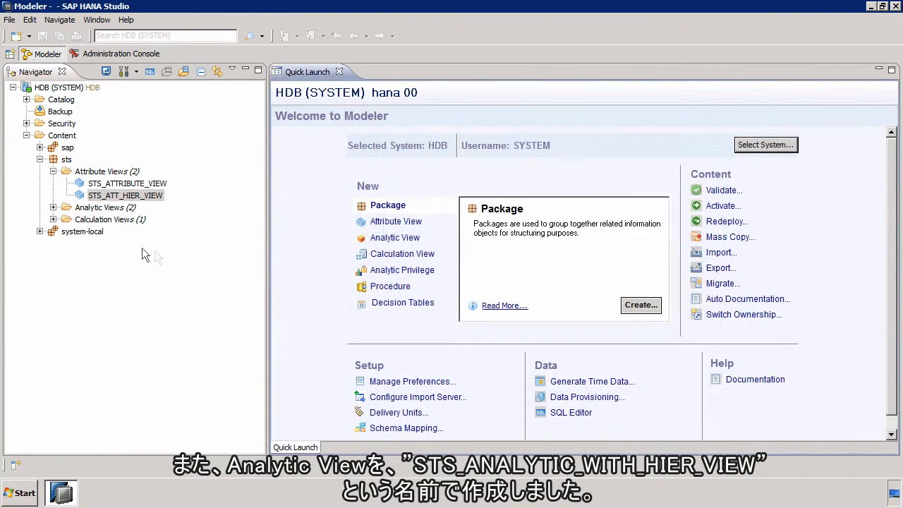
- Open the analytic view STS_ANALYTIC_WITH_HIER_VIEW and examine the FCTCUSTOMERORDER columns in its Data Foundation
{"action": "left_click", "coordinate": [53, 207]}
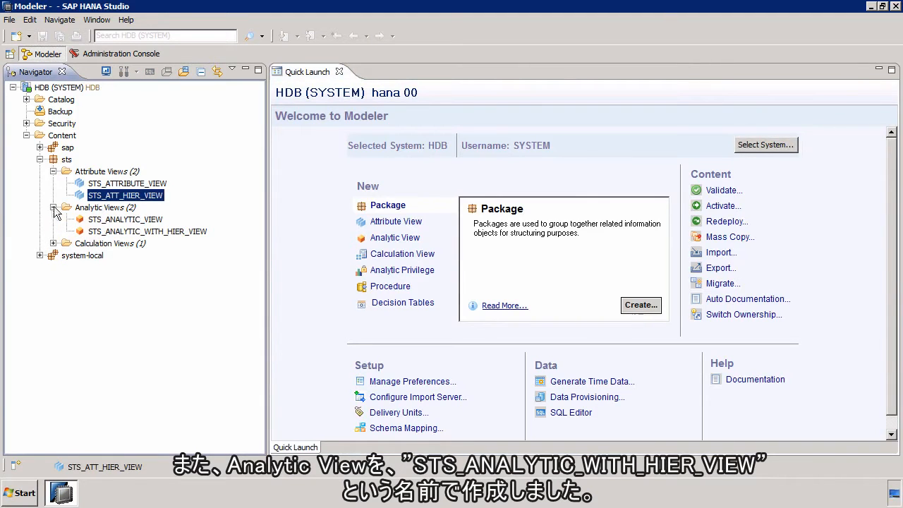
{"action": "left_click", "coordinate": [128, 231]}
{"action": "double_click", "coordinate": [129, 231]}
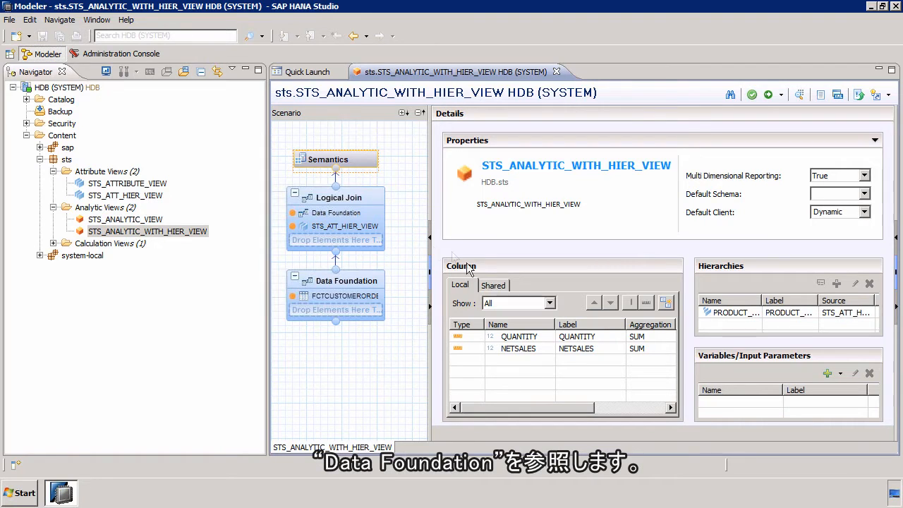
{"action": "left_click", "coordinate": [333, 309]}
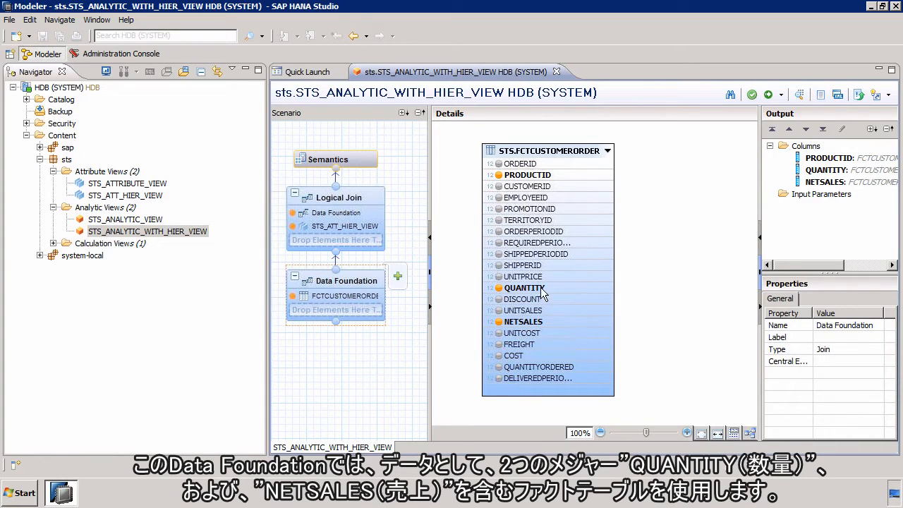
{"action": "mouse_move", "coordinate": [541, 292]}
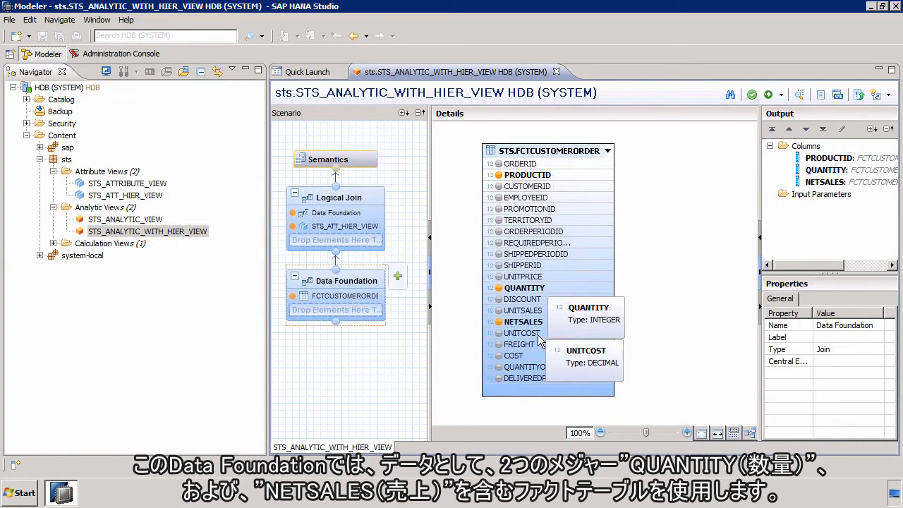
{"action": "mouse_move", "coordinate": [538, 187]}
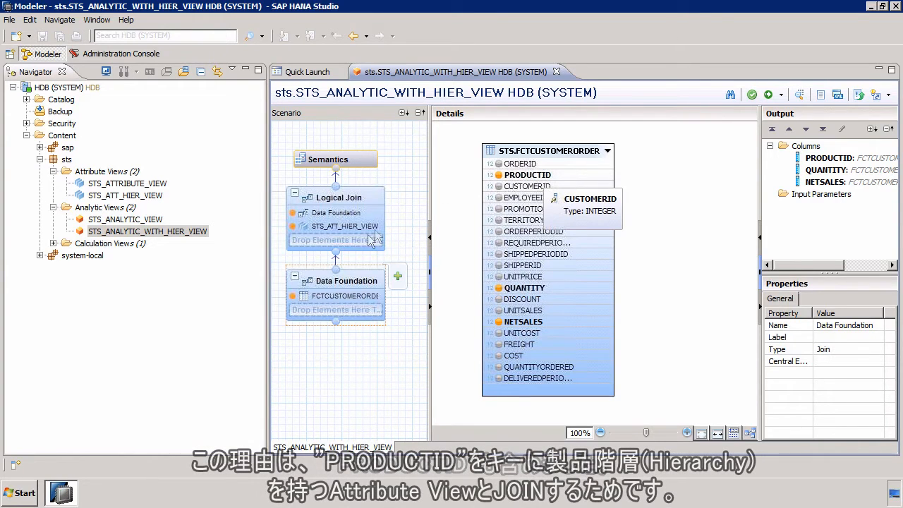
- Review the analytic view's Logical Join with STS_ATT_HIER_VIEW and its Semantics output, and close the view
{"action": "left_click", "coordinate": [357, 241]}
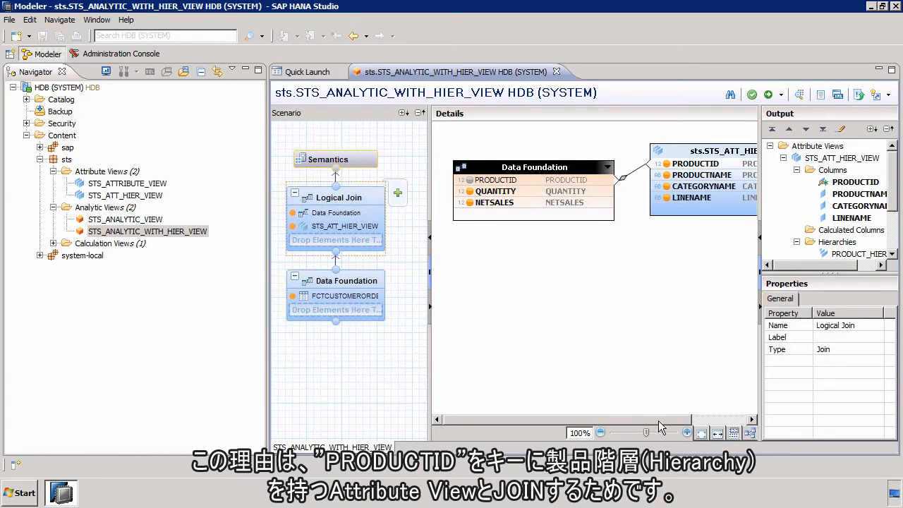
{"action": "left_click_drag", "start_coordinate": [672, 422], "coordinate": [722, 421]}
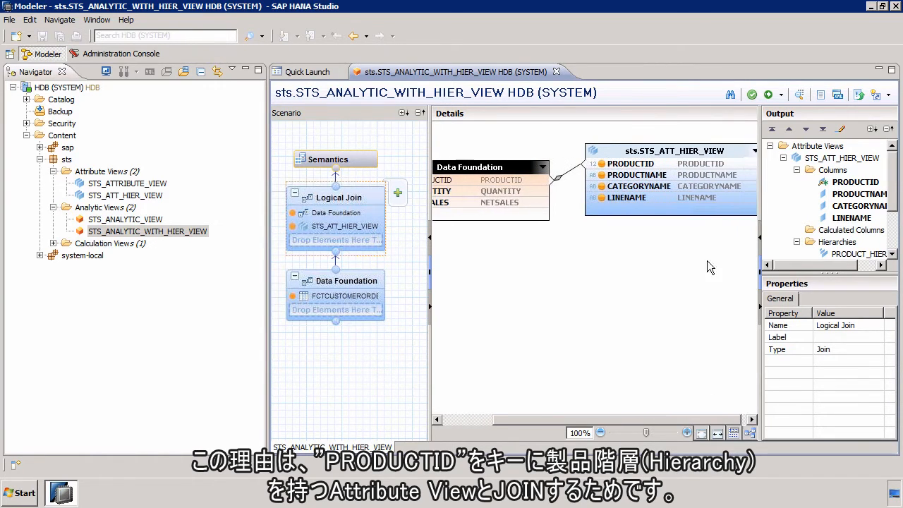
{"action": "left_click_drag", "start_coordinate": [627, 415], "coordinate": [544, 416]}
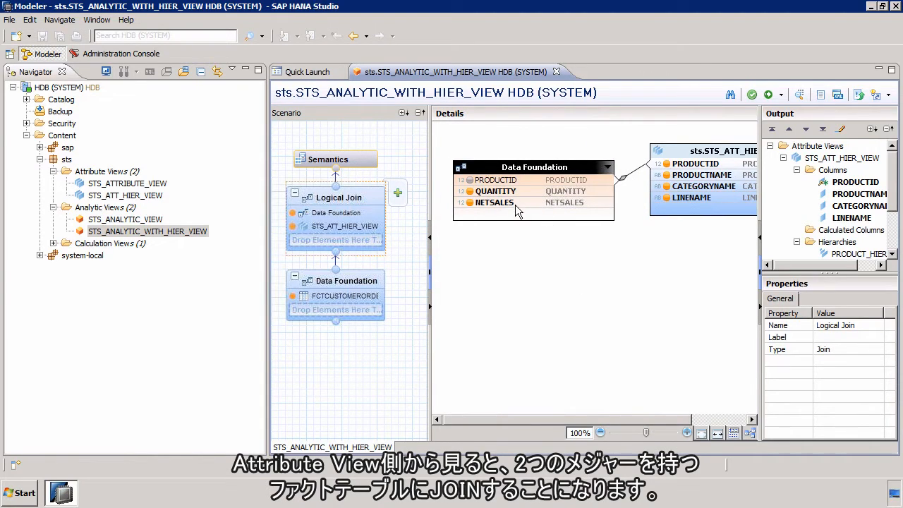
{"action": "mouse_move", "coordinate": [516, 204]}
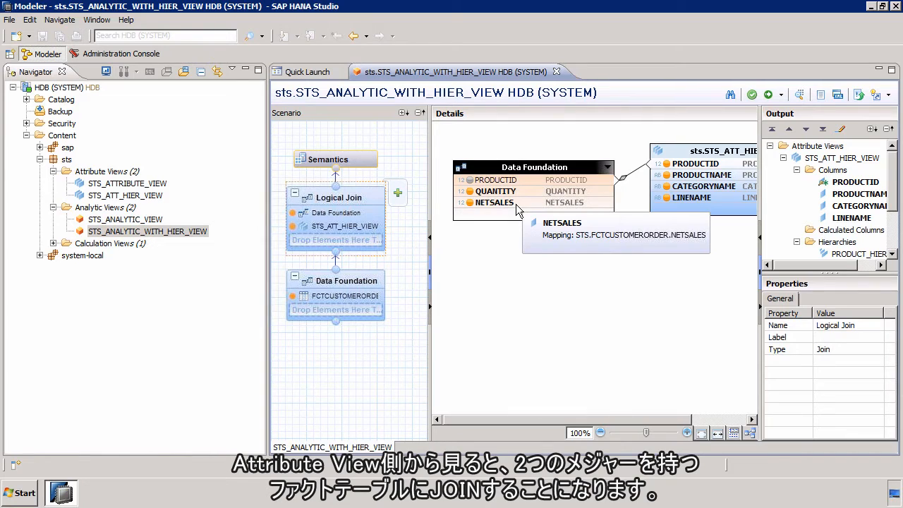
{"action": "left_click", "coordinate": [349, 160]}
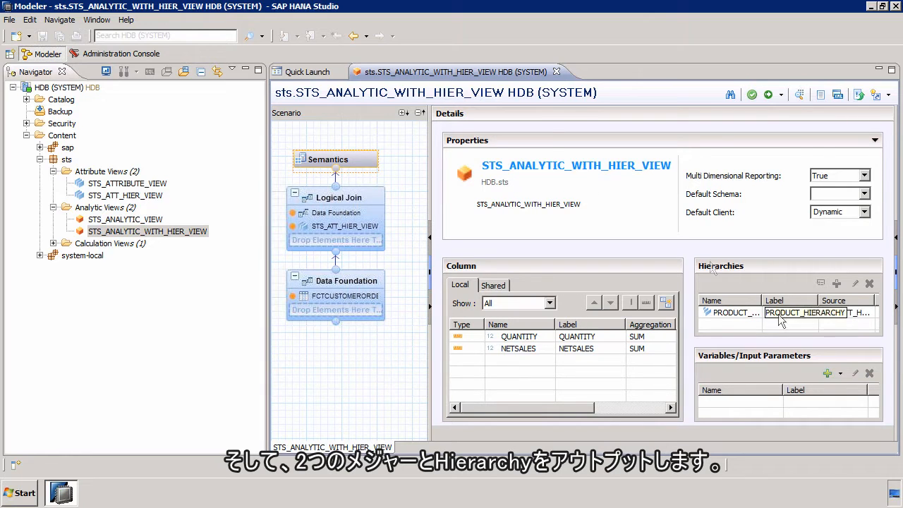
{"action": "left_click", "coordinate": [556, 72]}
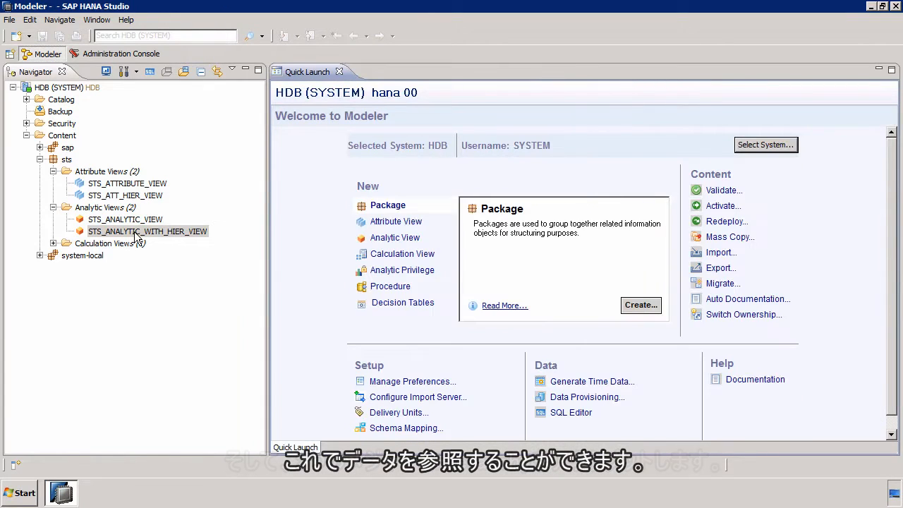
- Preview the raw data of the analytic view STS_ANALYTIC_WITH_HIER_VIEW
{"action": "right_click", "coordinate": [136, 234]}
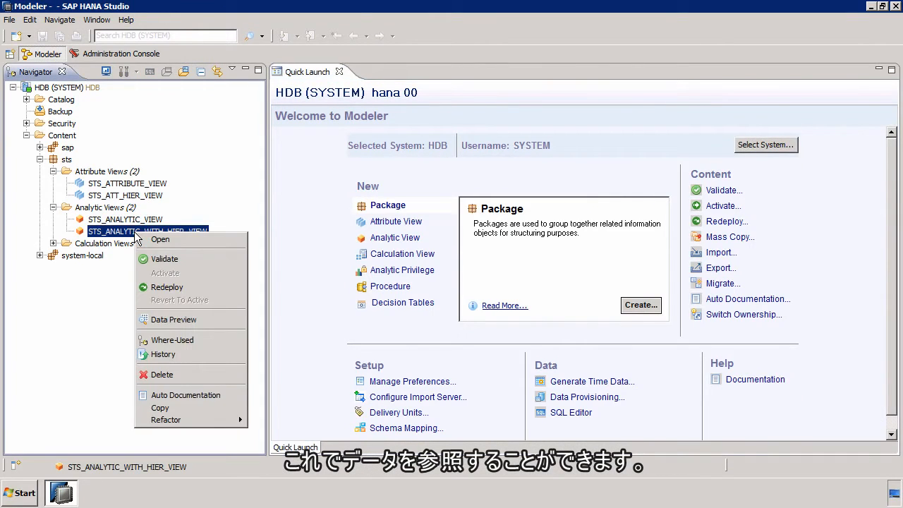
{"action": "left_click", "coordinate": [170, 321]}
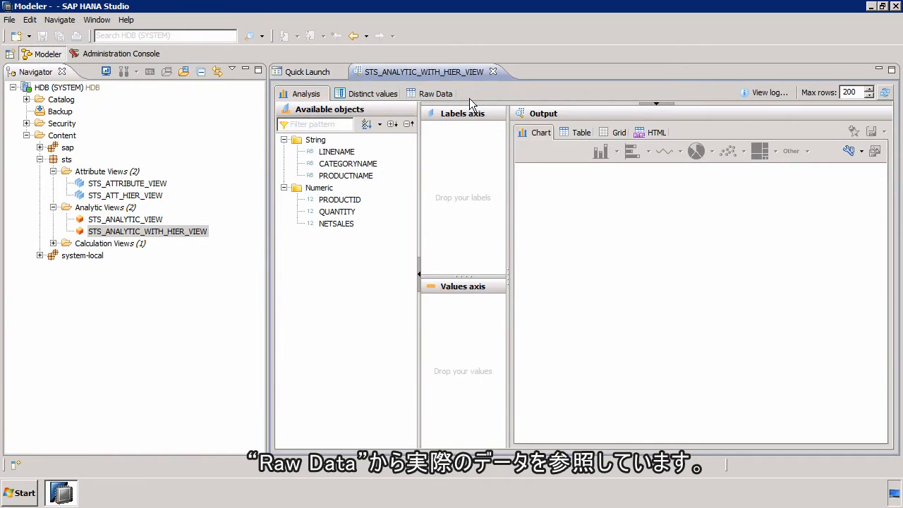
{"action": "left_click", "coordinate": [436, 94]}
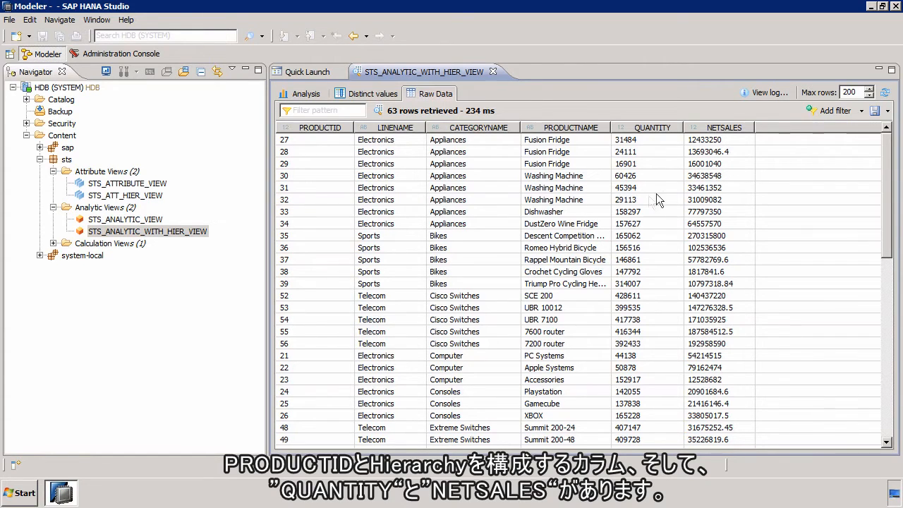
- Close SAP HANA Studio and start Microsoft Excel 2010
{"action": "left_click", "coordinate": [895, 7]}
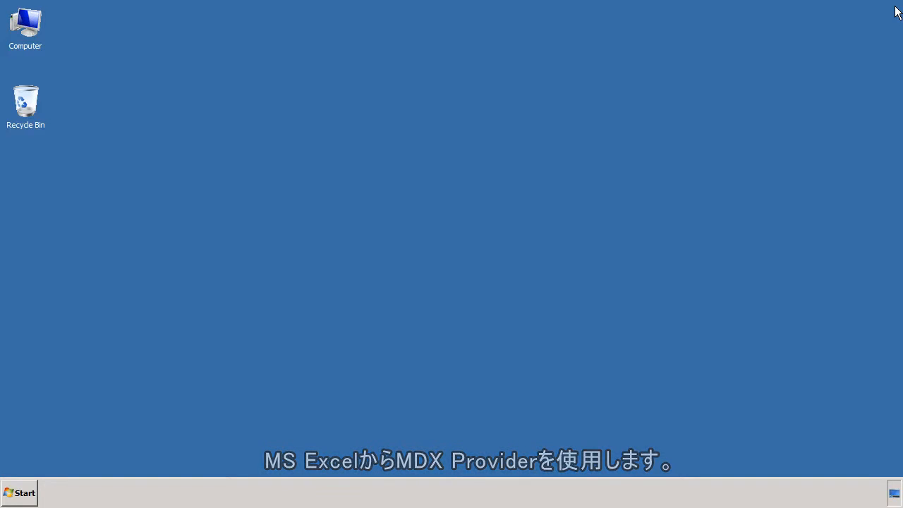
{"action": "left_click", "coordinate": [20, 493]}
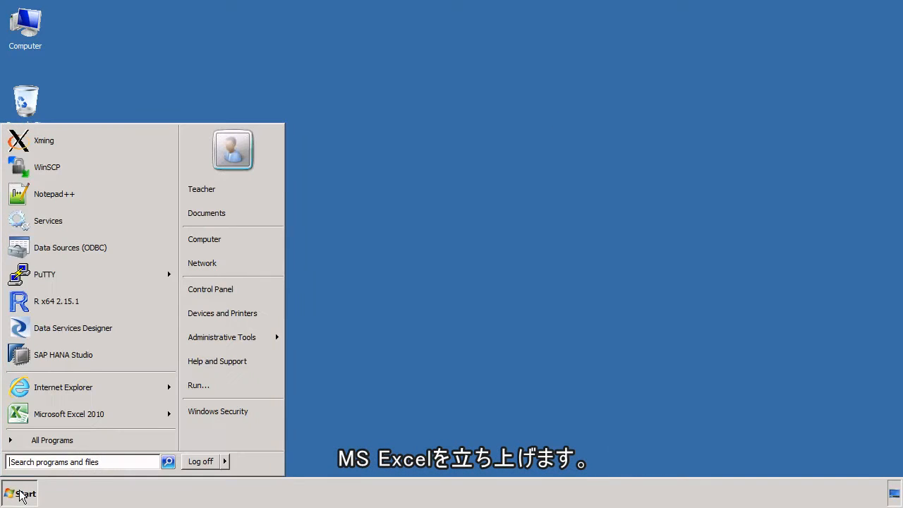
{"action": "left_click", "coordinate": [69, 414]}
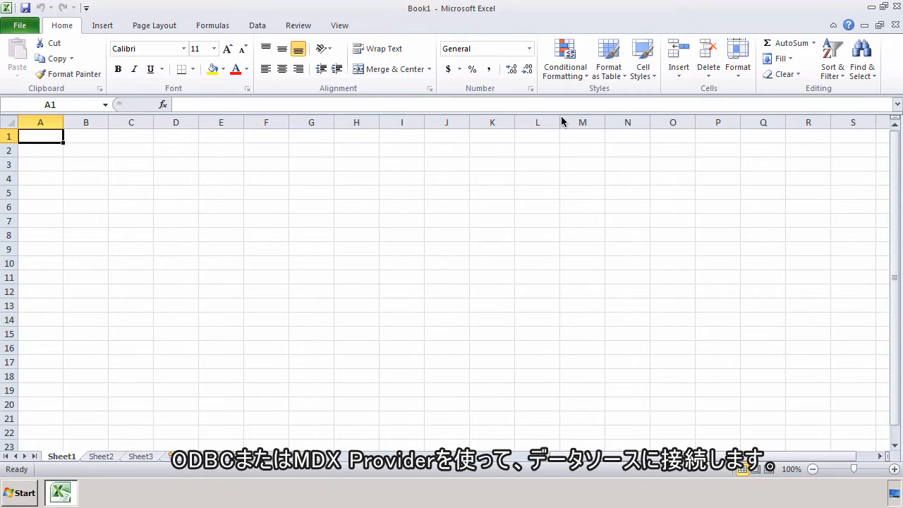
- Start a data import from Microsoft Query using the HDB database as the data source
{"action": "left_click", "coordinate": [258, 27]}
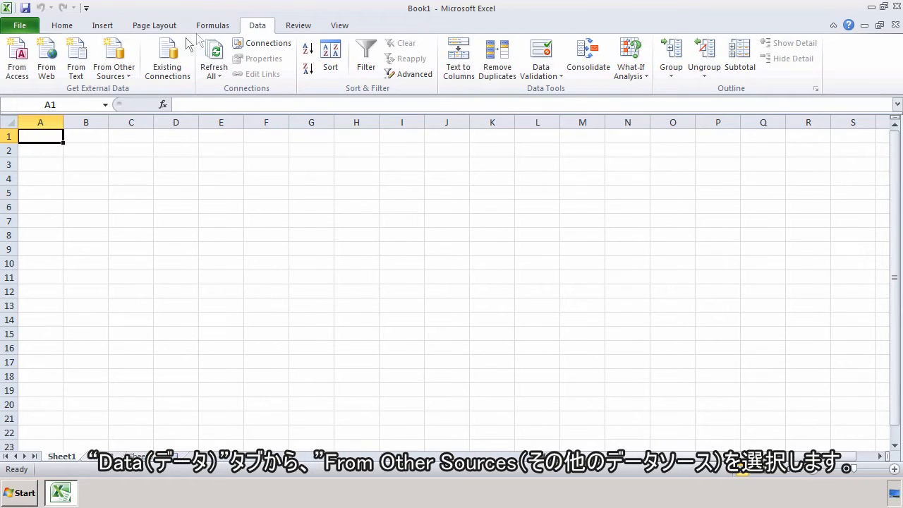
{"action": "left_click", "coordinate": [110, 62]}
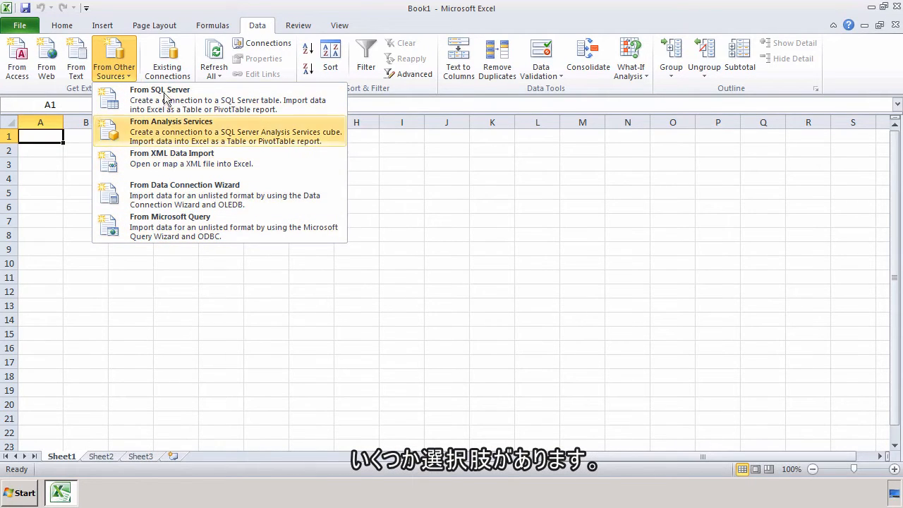
{"action": "left_click", "coordinate": [181, 230]}
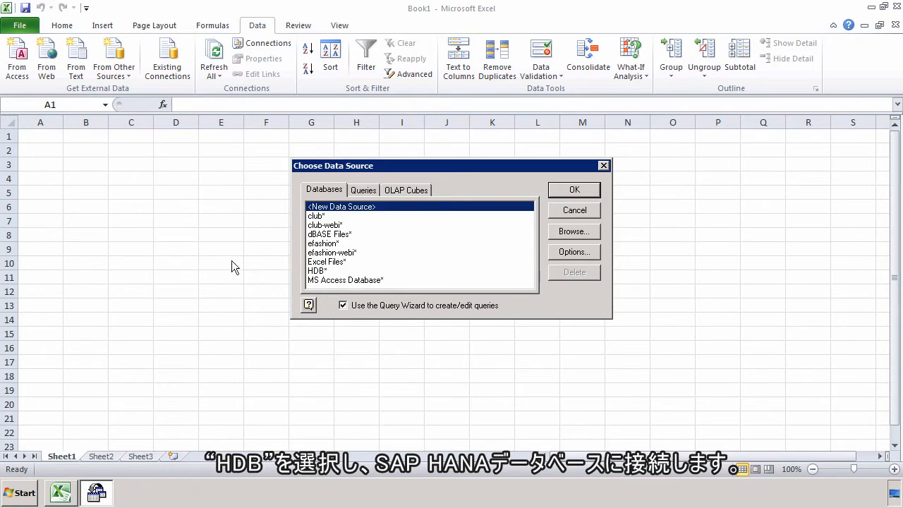
{"action": "left_click", "coordinate": [316, 270]}
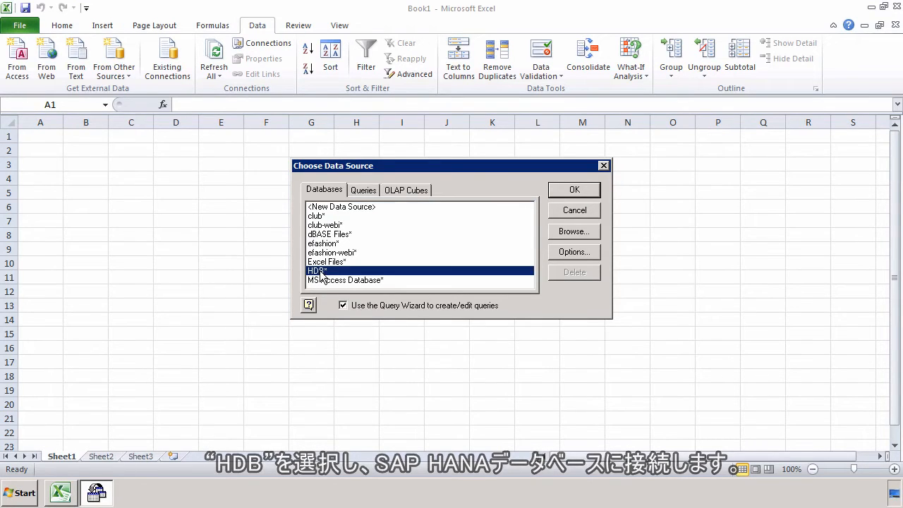
{"action": "left_click", "coordinate": [572, 191]}
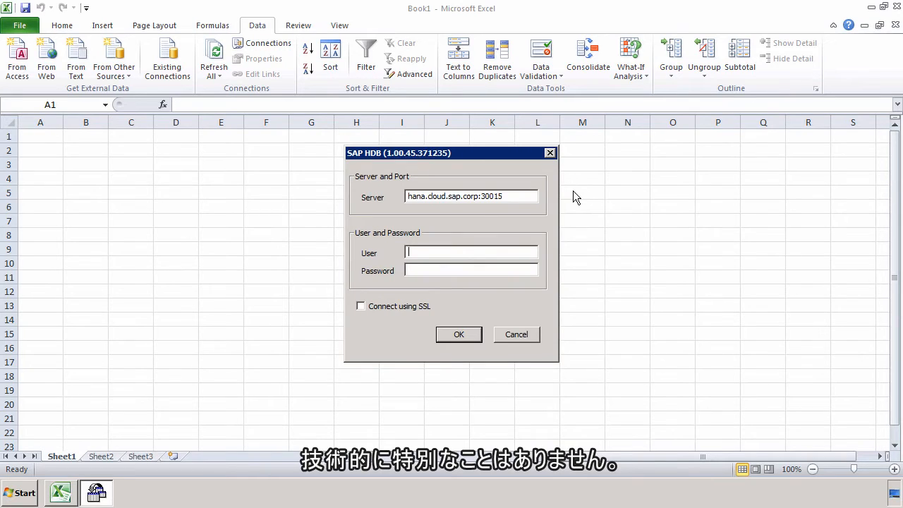
- Log on to the HDB server as user system with the account password and browse the available tables
{"action": "type", "text": "syst"}
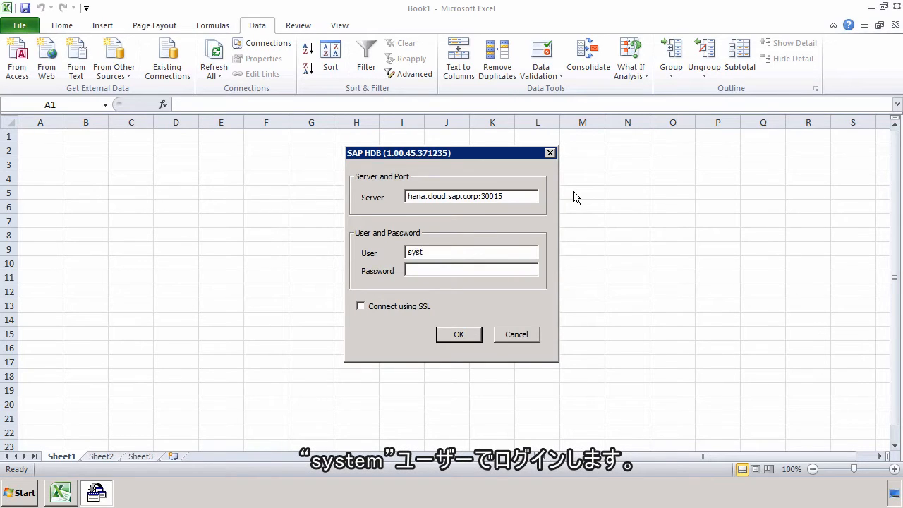
{"action": "type", "text": "********"}
{"action": "left_click", "coordinate": [465, 335]}
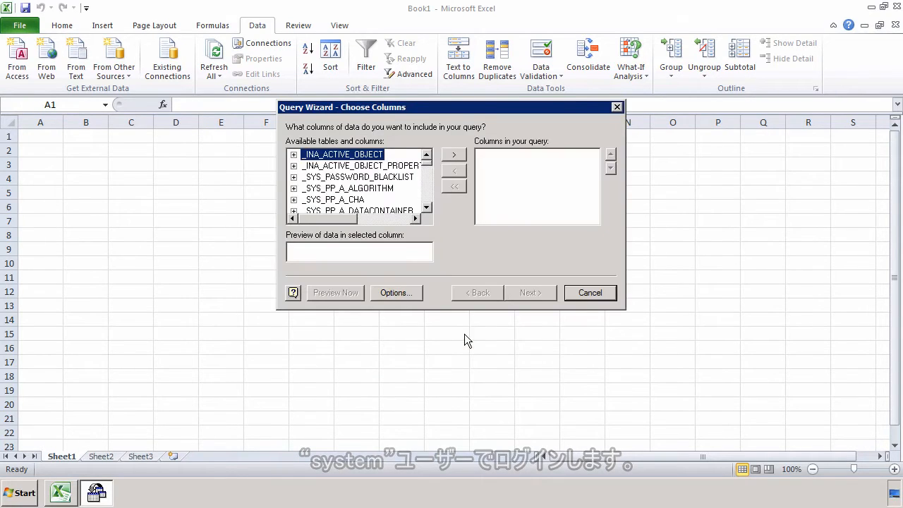
{"action": "mouse_move", "coordinate": [425, 170]}
{"action": "left_mouse_down"}
{"action": "mouse_move", "coordinate": [425, 214]}
{"action": "mouse_move", "coordinate": [427, 156]}
{"action": "left_mouse_up"}
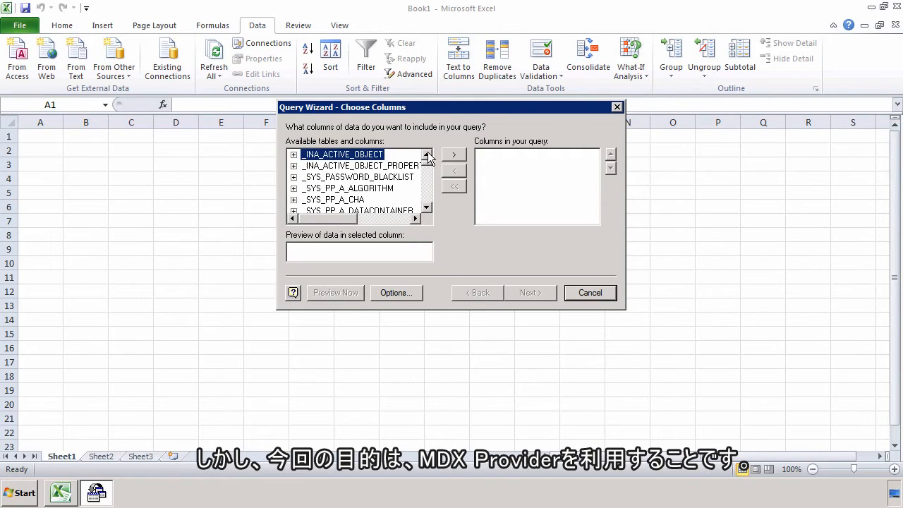
- Cancel the column selection and quit Microsoft Query without returning any data
{"action": "left_click", "coordinate": [588, 292]}
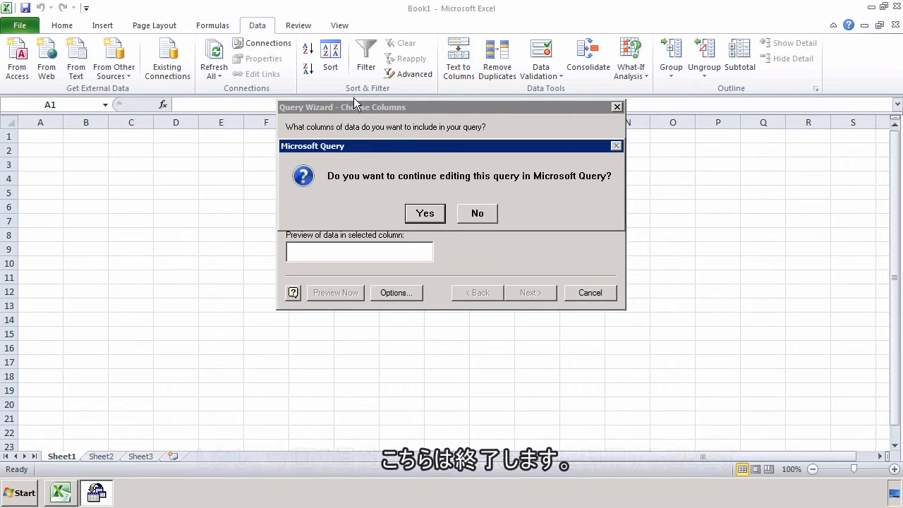
{"action": "left_click", "coordinate": [427, 216]}
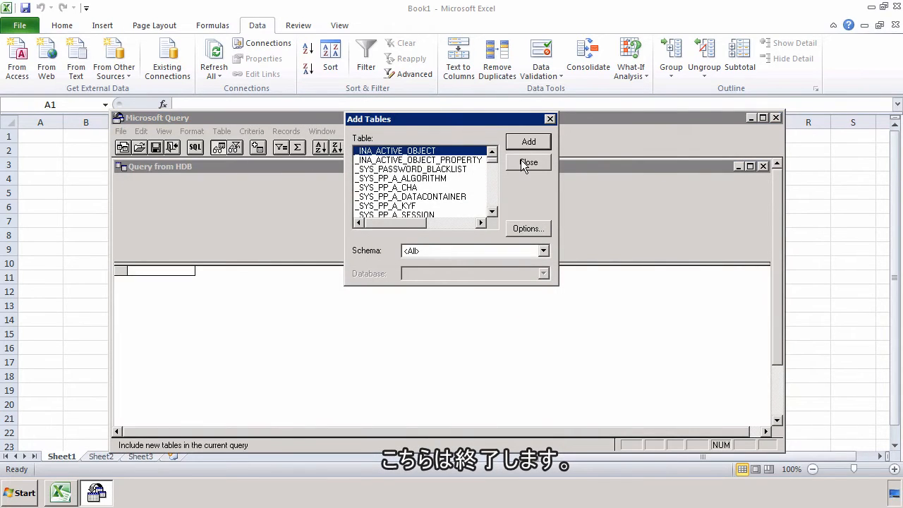
{"action": "left_click", "coordinate": [526, 162]}
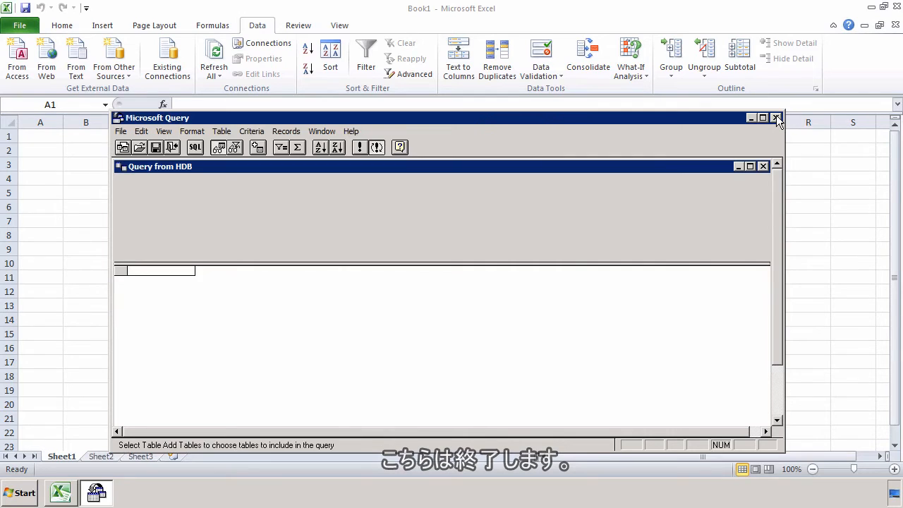
{"action": "left_click", "coordinate": [775, 117]}
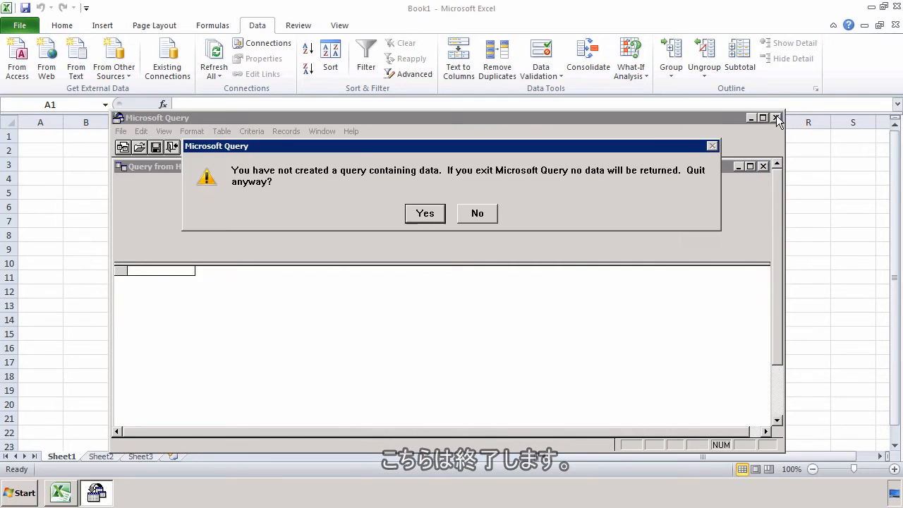
{"action": "left_click", "coordinate": [424, 214]}
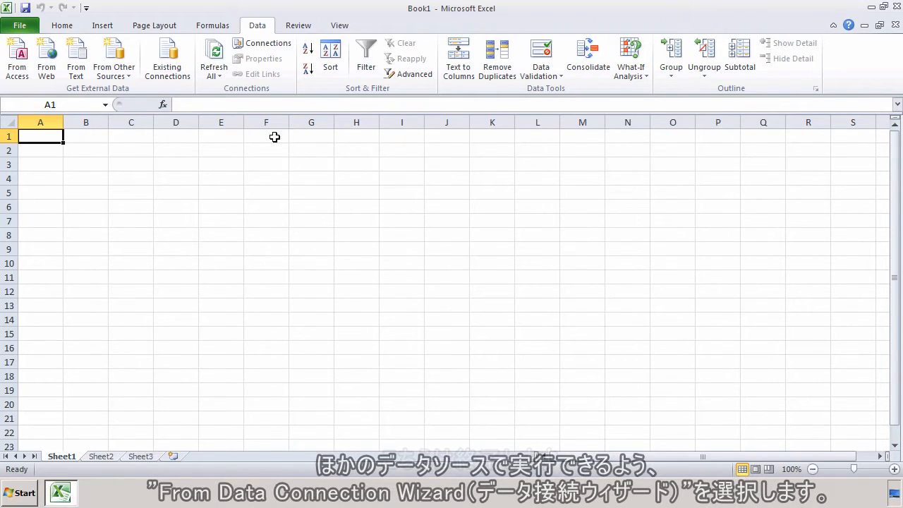
- Start an Other/Advanced import with the Data Connection Wizard, using the SAP HANA MDX Provider
{"action": "left_click", "coordinate": [113, 56]}
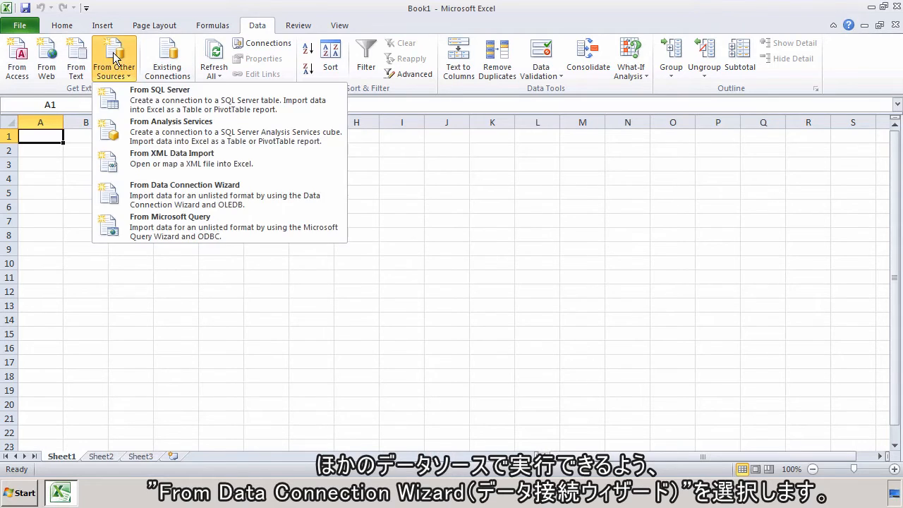
{"action": "left_click", "coordinate": [219, 200]}
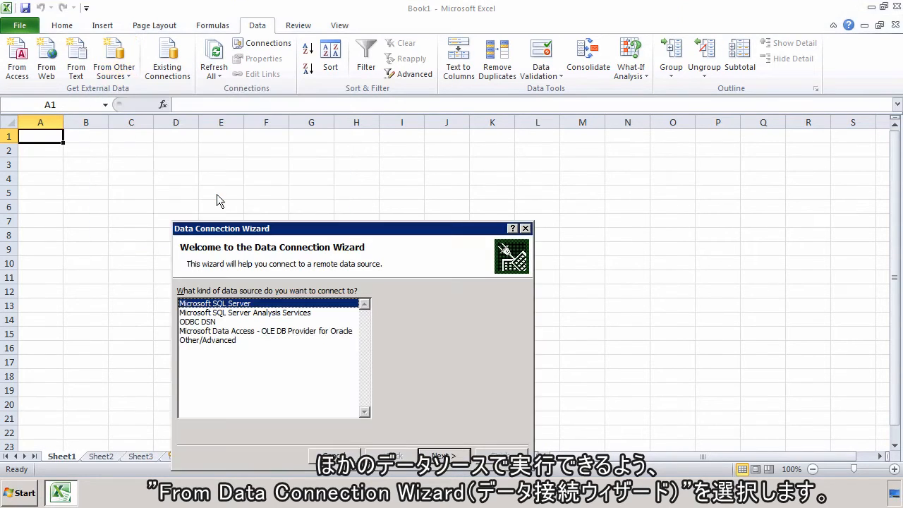
{"action": "double_click", "coordinate": [207, 340]}
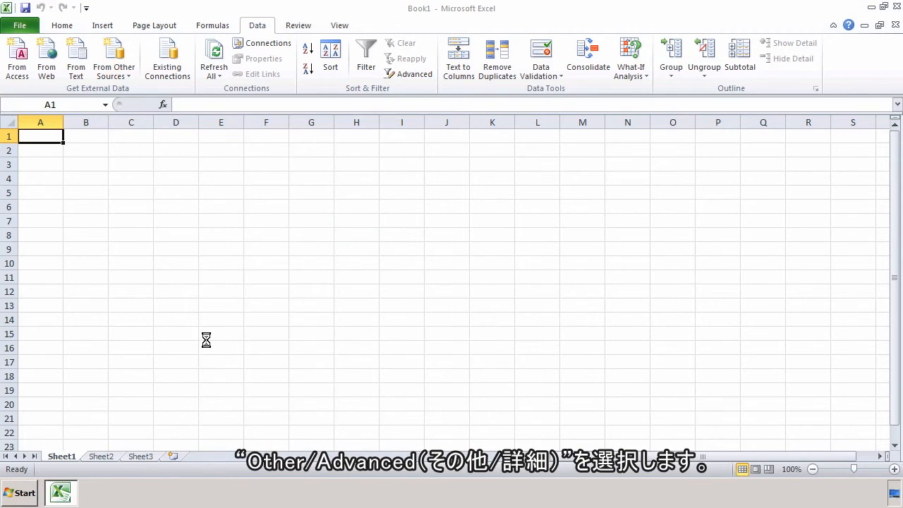
{"action": "left_click", "coordinate": [372, 300]}
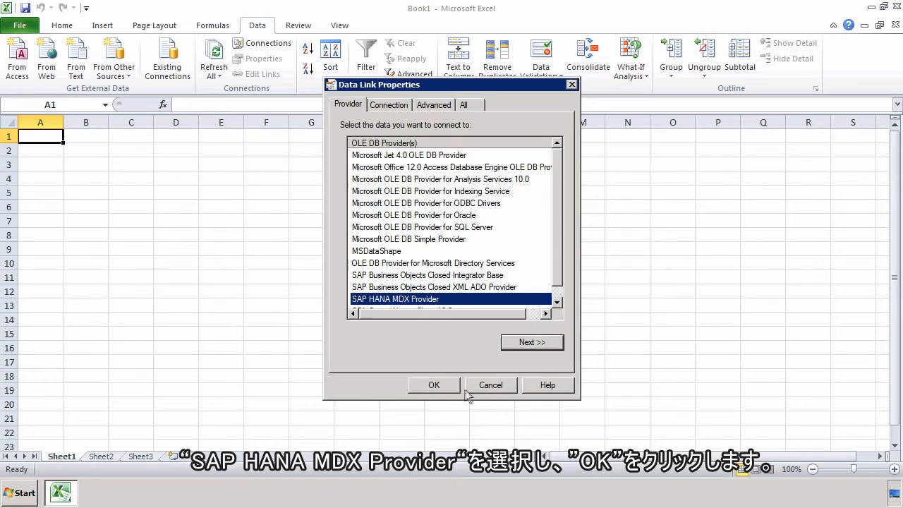
{"action": "left_click", "coordinate": [438, 385]}
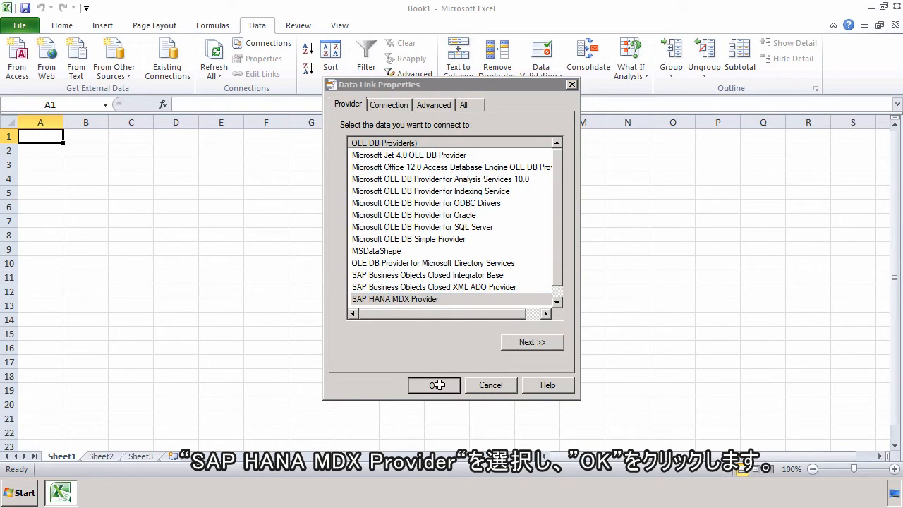
- Log on to SAP HANA with host hana, instance number 00, user system and the account password
{"action": "type", "text": "hana"}
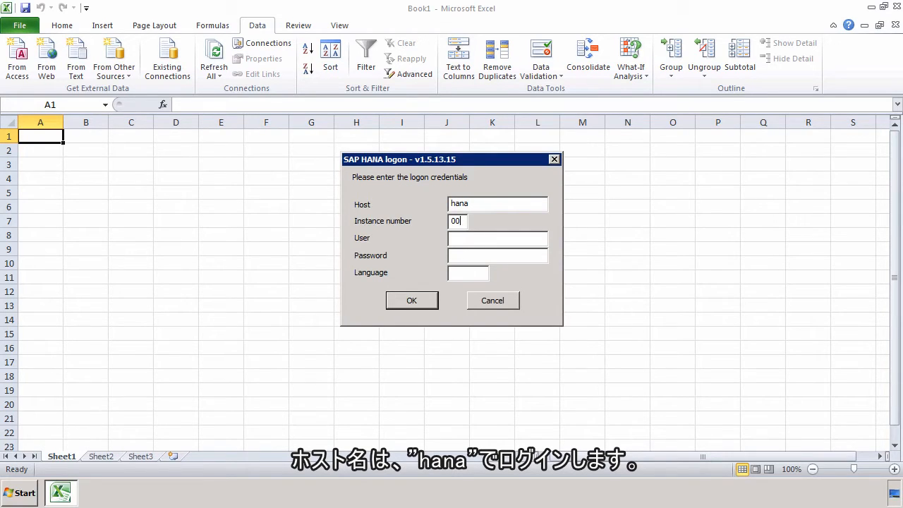
{"action": "key", "text": "Tab"}
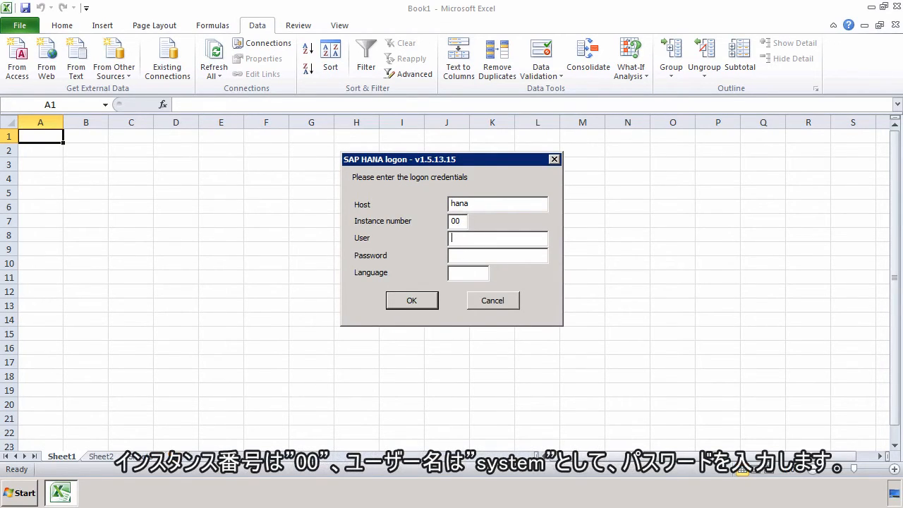
{"action": "type", "text": "system"}
{"action": "left_click", "coordinate": [413, 302]}
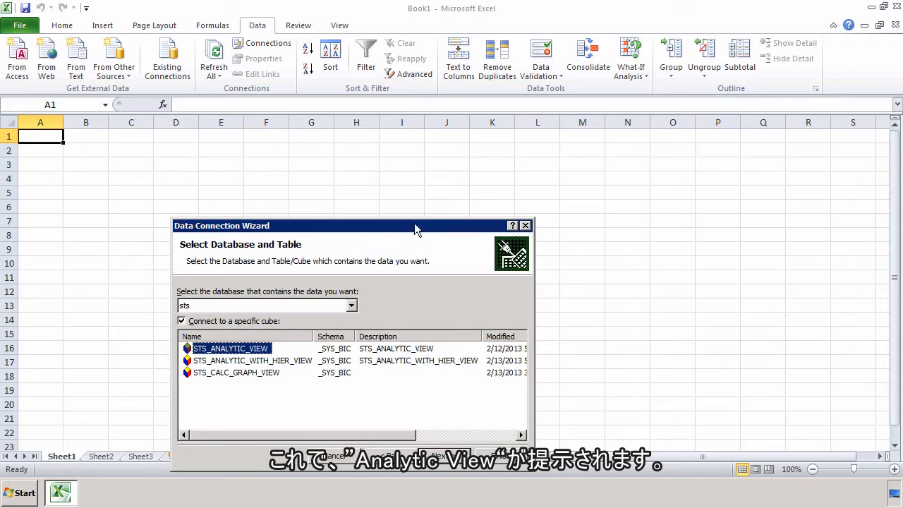
- Choose the cube STS_ANALYTIC_WITH_HIER_VIEW from the sts database as the data to connect to
{"action": "left_click_drag", "start_coordinate": [414, 223], "coordinate": [448, 166]}
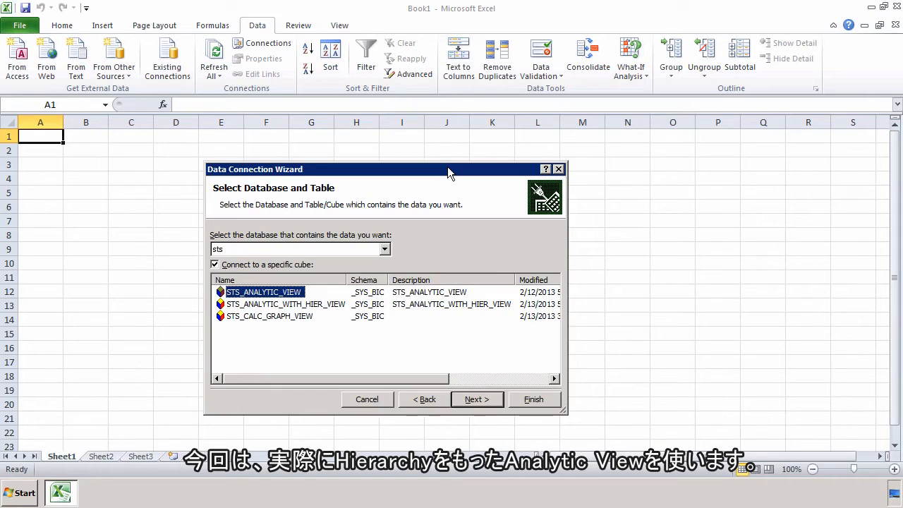
{"action": "left_click", "coordinate": [260, 308]}
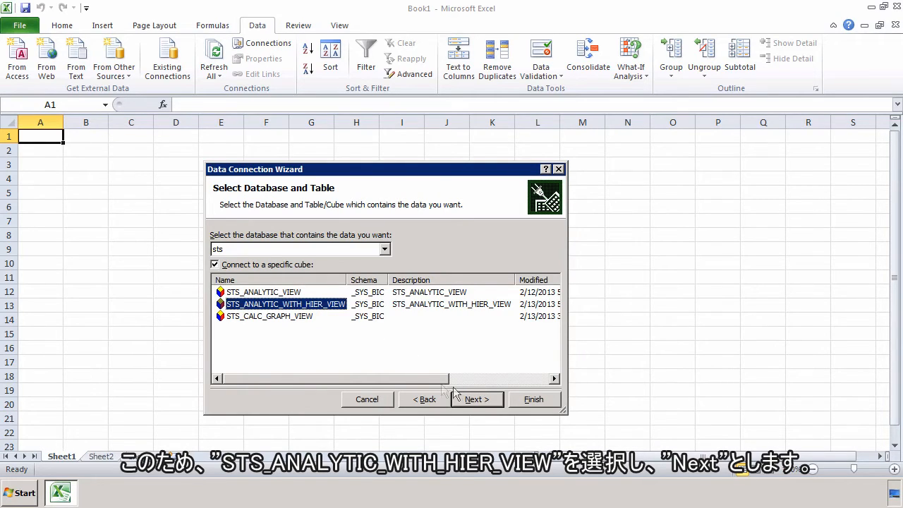
{"action": "left_click", "coordinate": [483, 400]}
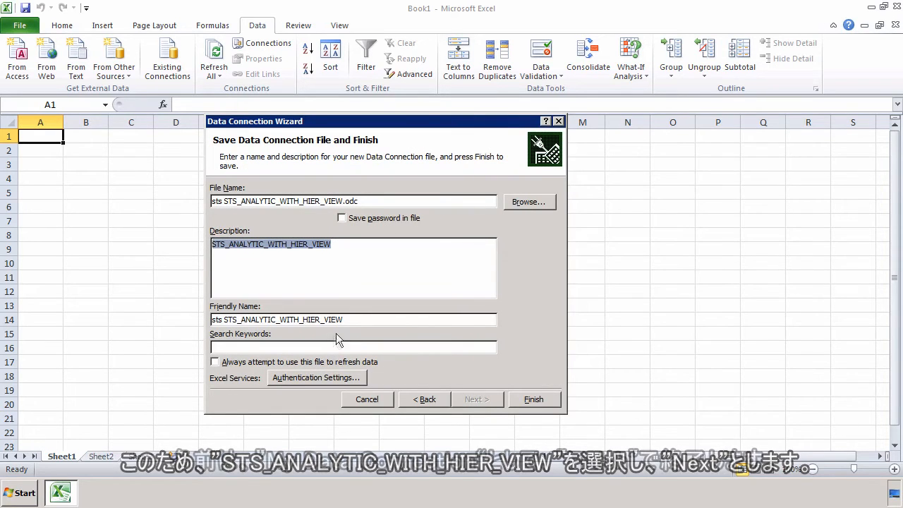
- Set the connection's friendly name to My Data Connection and finish the data connection file
{"action": "left_click", "coordinate": [362, 319]}
{"action": "key", "text": "shift+Home"}
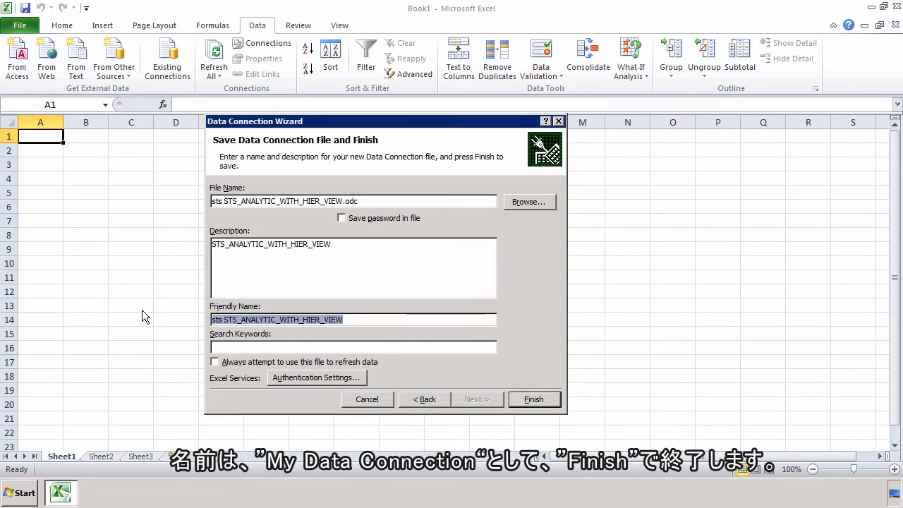
{"action": "type", "text": "My "}
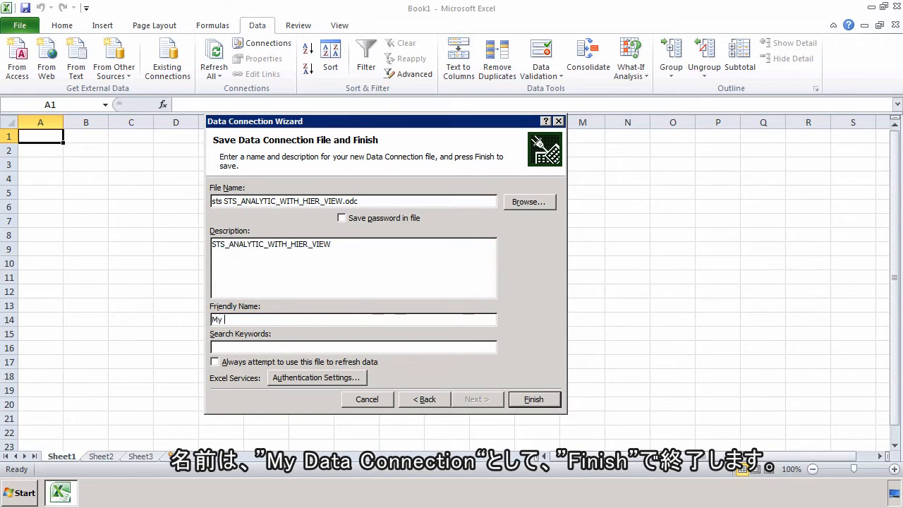
{"action": "type", "text": "Data"}
{"action": "left_click", "coordinate": [536, 399]}
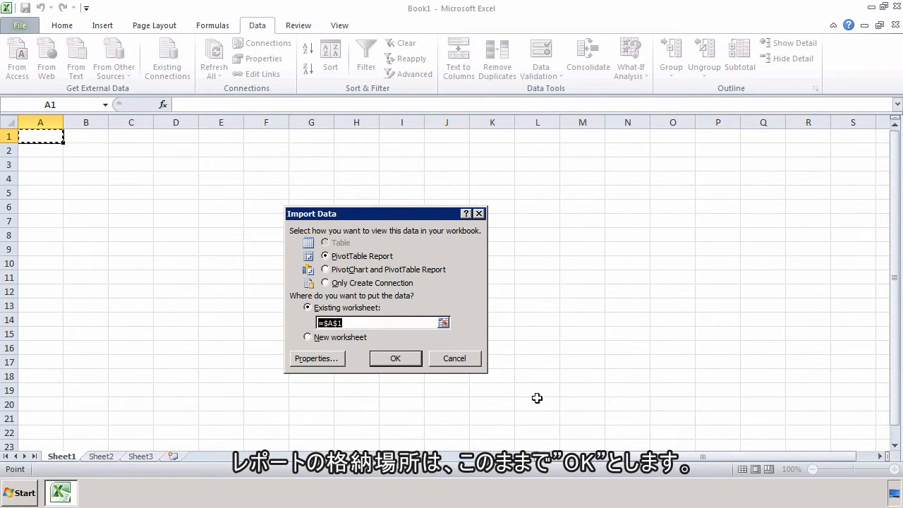
- Import the data as a PivotTable report at cell A1, logging on to host hana, instance 00, as system with the account password
{"action": "left_click", "coordinate": [392, 360]}
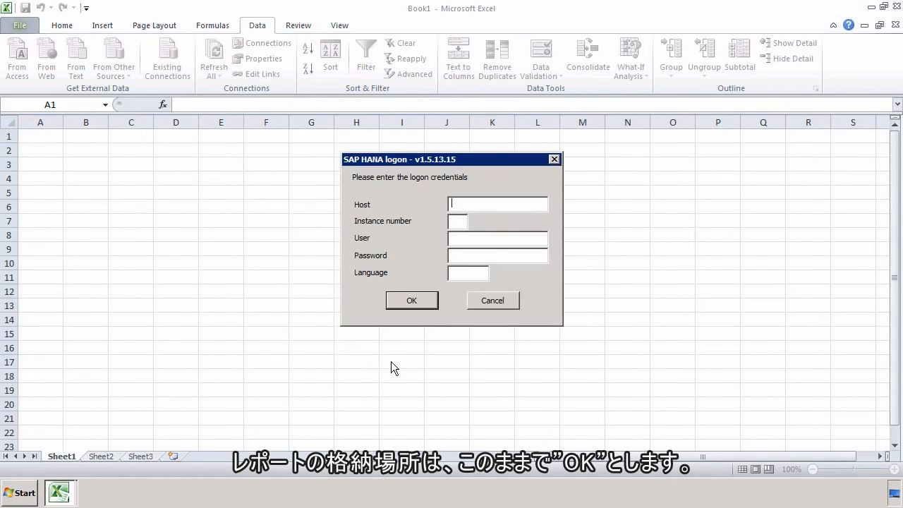
{"action": "type", "text": "hana"}
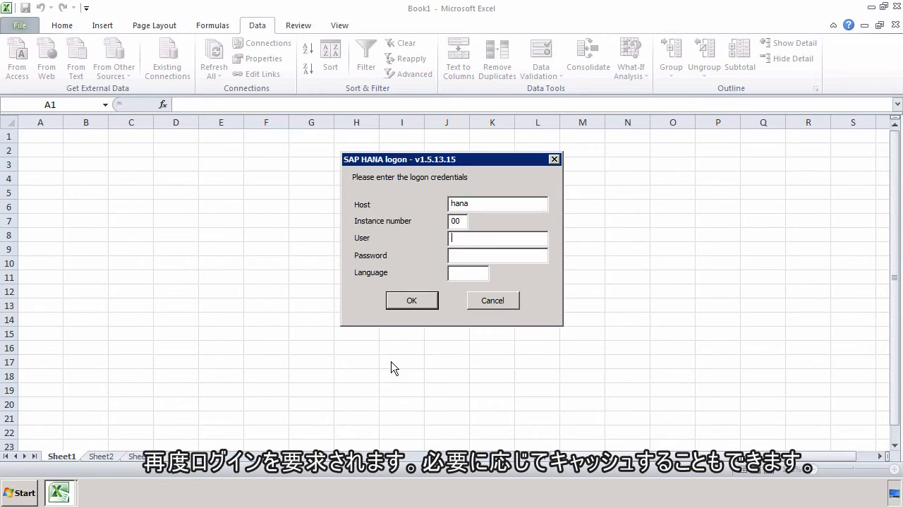
{"action": "type", "text": "system"}
{"action": "key", "text": "Tab"}
{"action": "type", "text": "********"}
{"action": "key", "text": "Tab"}
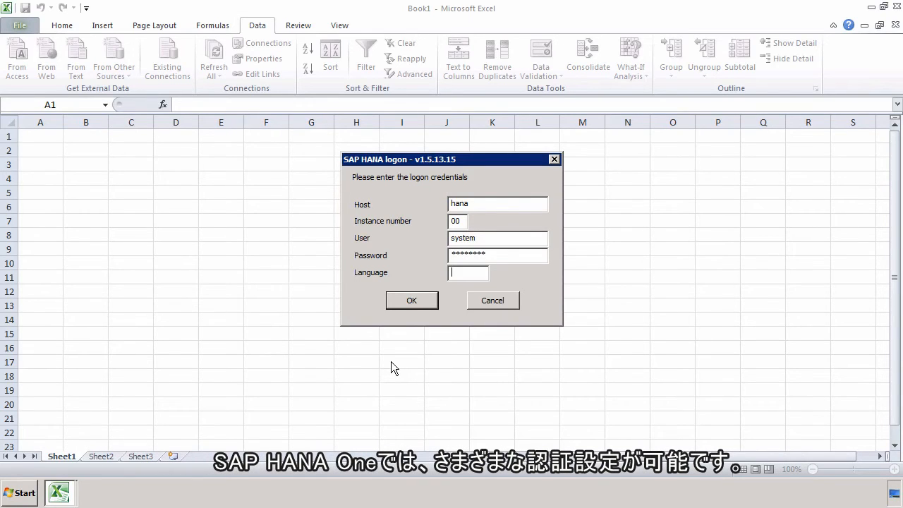
{"action": "left_click", "coordinate": [416, 301]}
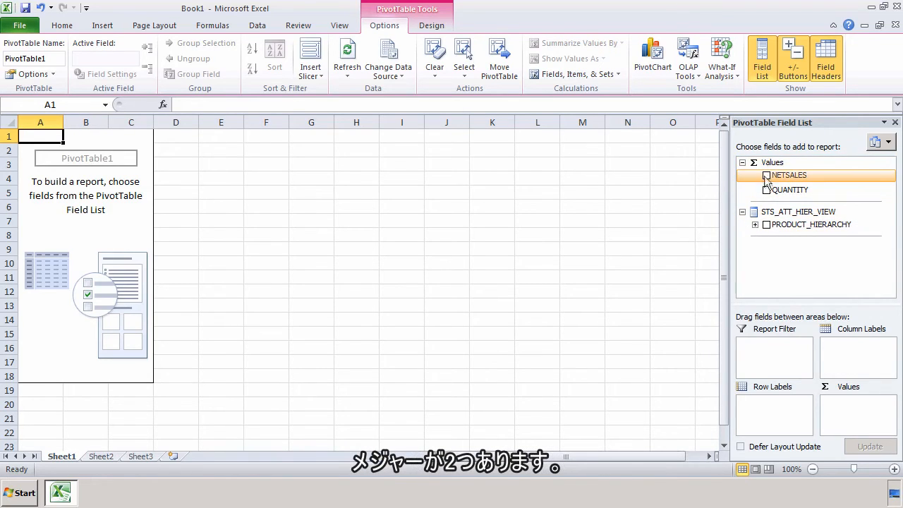
- Add NETSALES and QUANTITY as values and PRODUCT_HIERARCHY as row labels in the PivotTable
{"action": "left_click", "coordinate": [755, 225]}
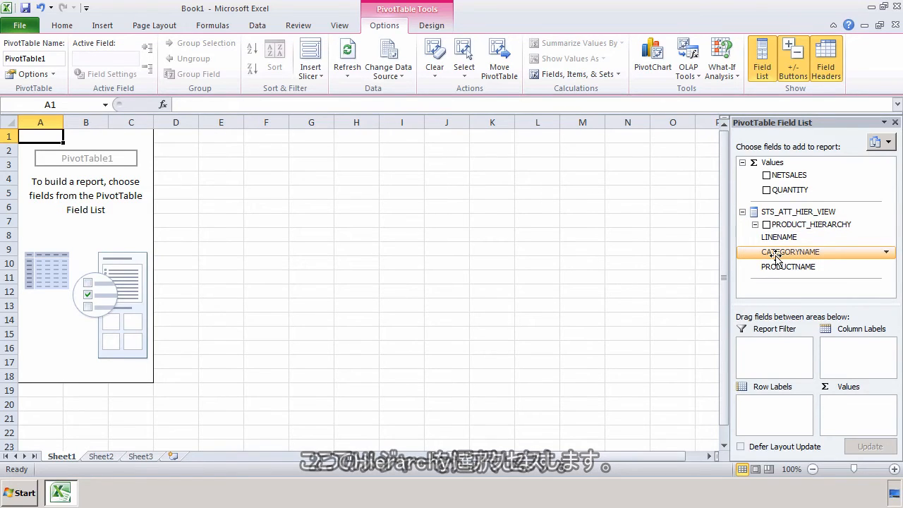
{"action": "left_click", "coordinate": [766, 176]}
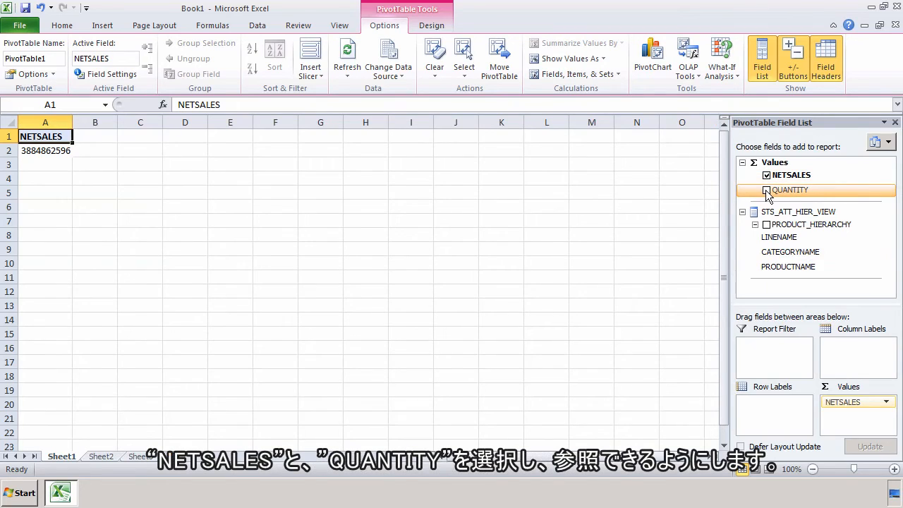
{"action": "left_click", "coordinate": [766, 190]}
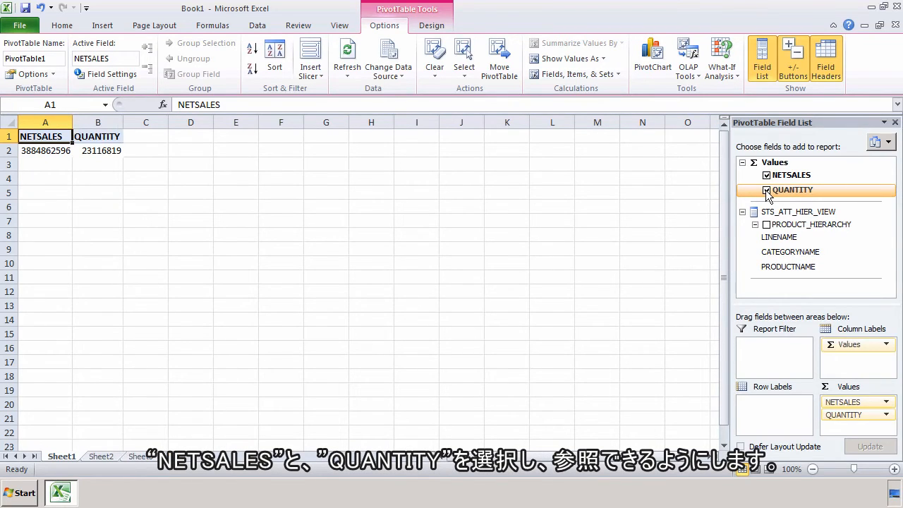
{"action": "left_click", "coordinate": [766, 225]}
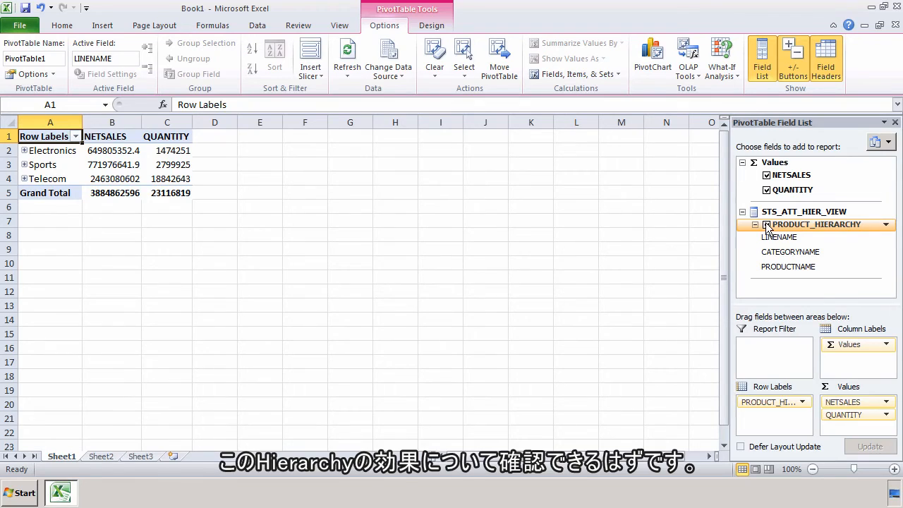
- Drill down in the PivotTable from Sports to the individual Ski products
{"action": "left_click", "coordinate": [24, 165]}
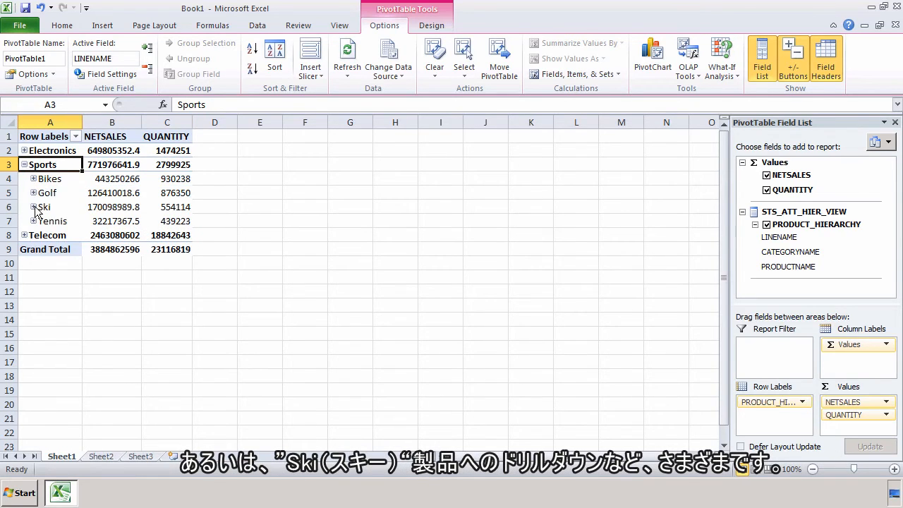
{"action": "left_click", "coordinate": [35, 207]}
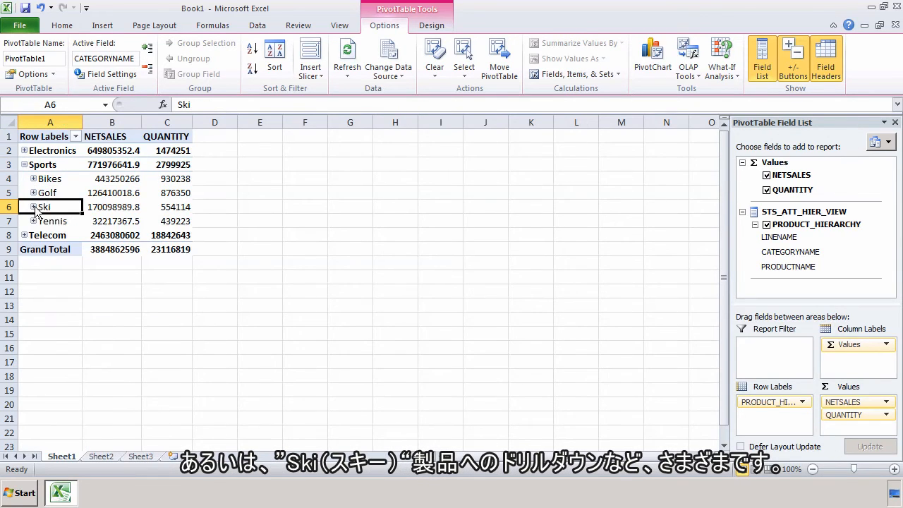
{"action": "left_click", "coordinate": [34, 208]}
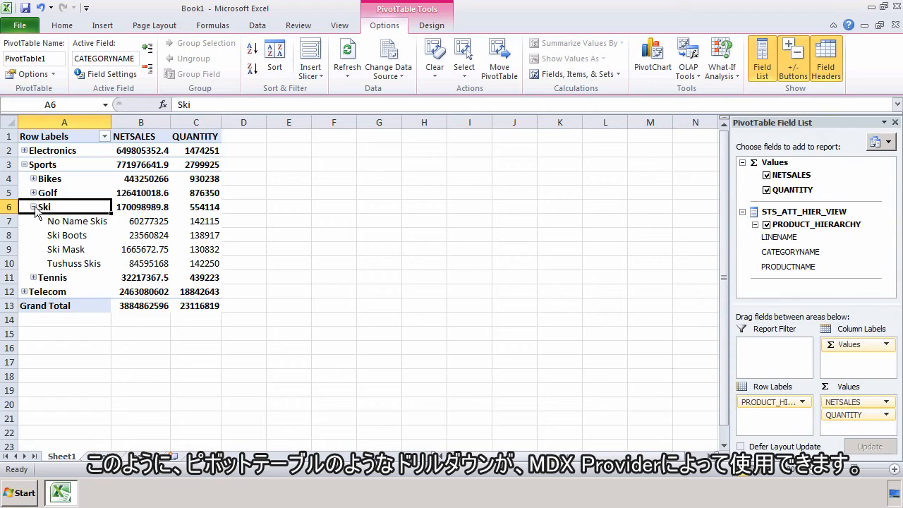
- Filter the PivotTable's LINENAME level to exclude None and Electronics
{"action": "left_click", "coordinate": [141, 178]}
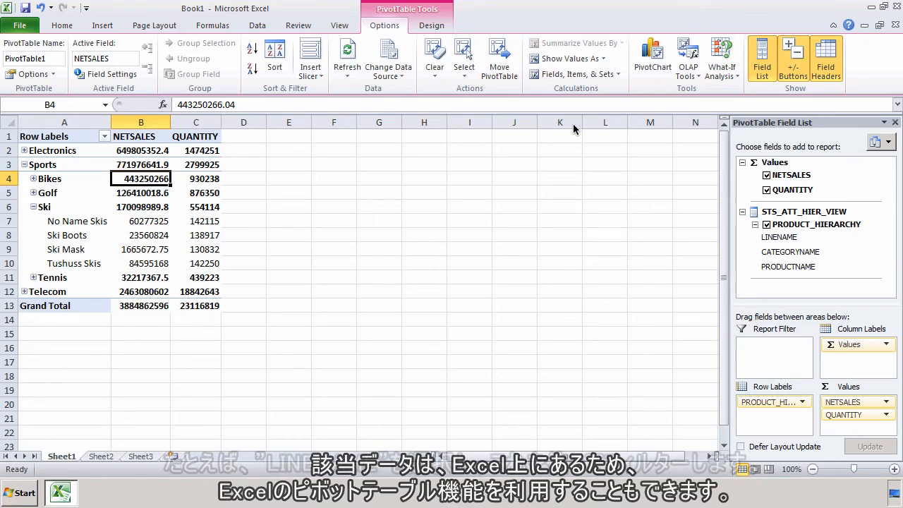
{"action": "left_click", "coordinate": [782, 239]}
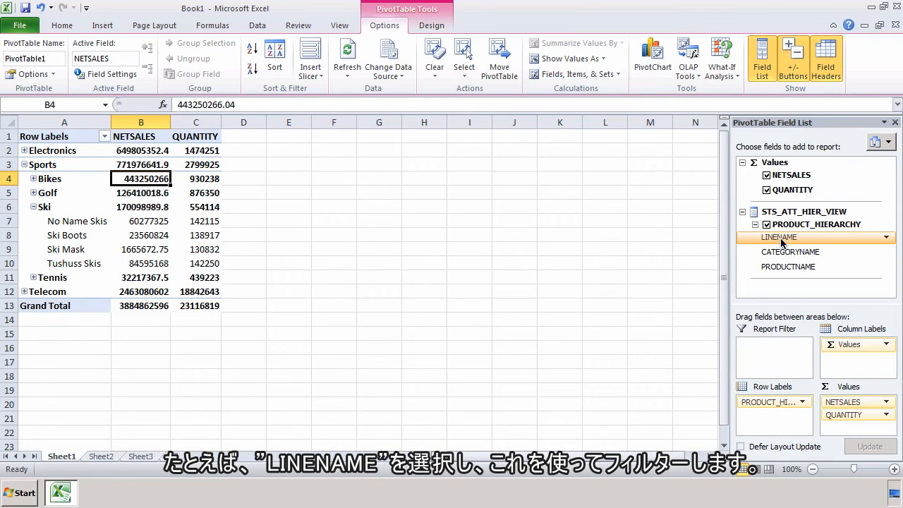
{"action": "left_click", "coordinate": [886, 238]}
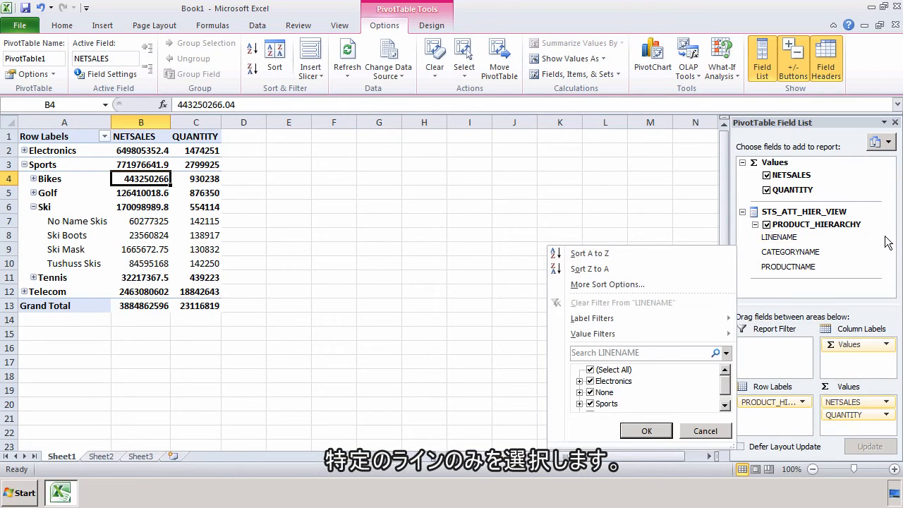
{"action": "left_click", "coordinate": [726, 402]}
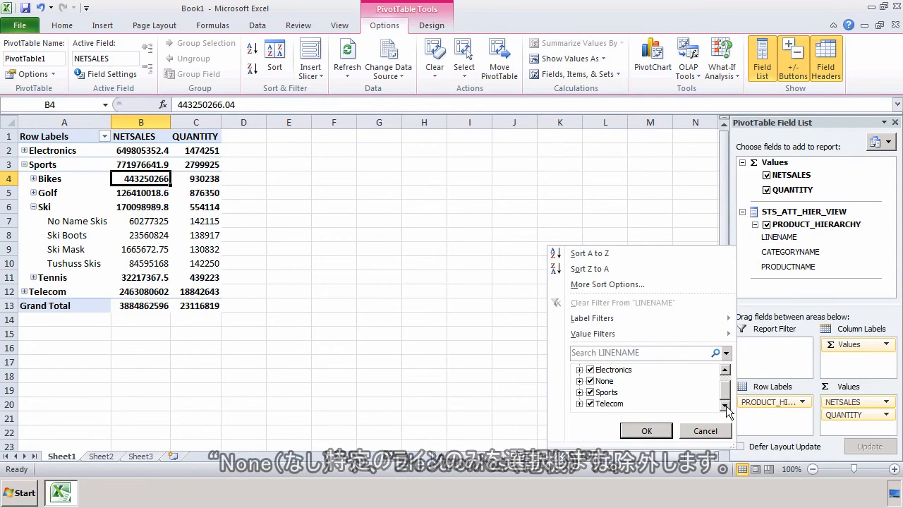
{"action": "left_click", "coordinate": [591, 382]}
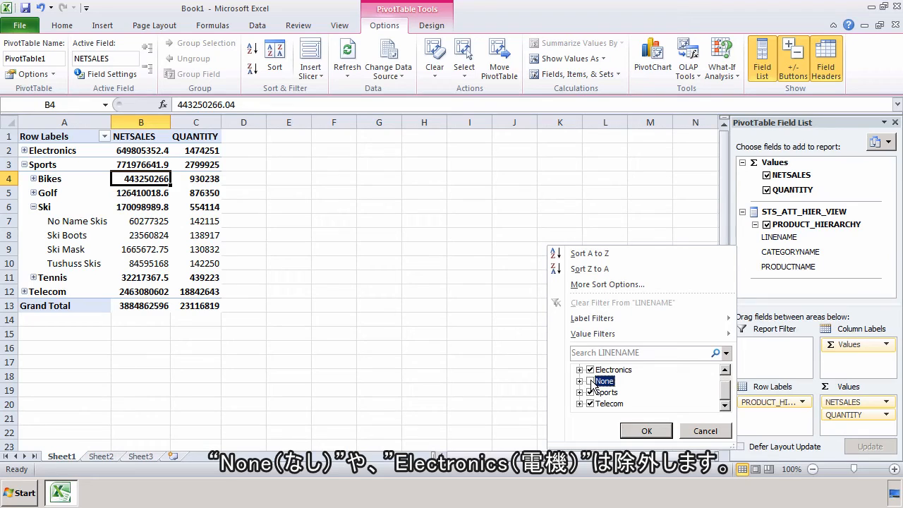
{"action": "left_click", "coordinate": [591, 371]}
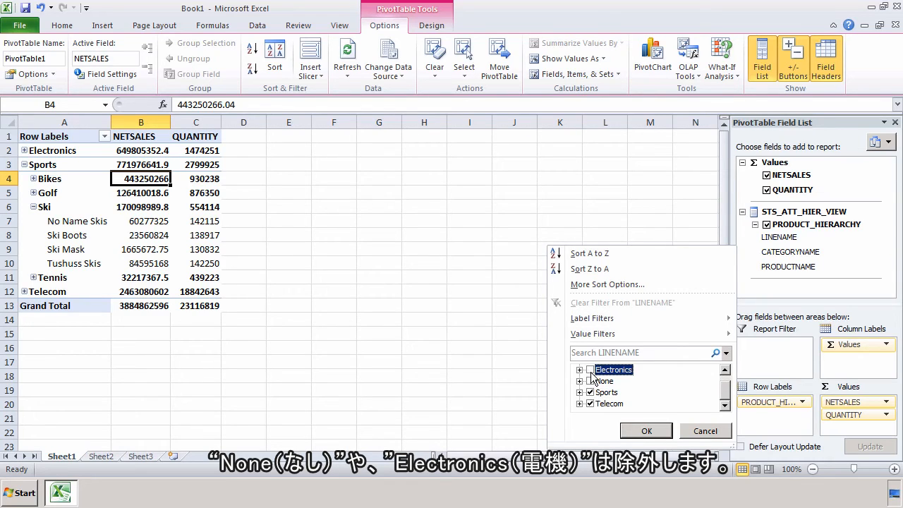
{"action": "left_click", "coordinate": [646, 430]}
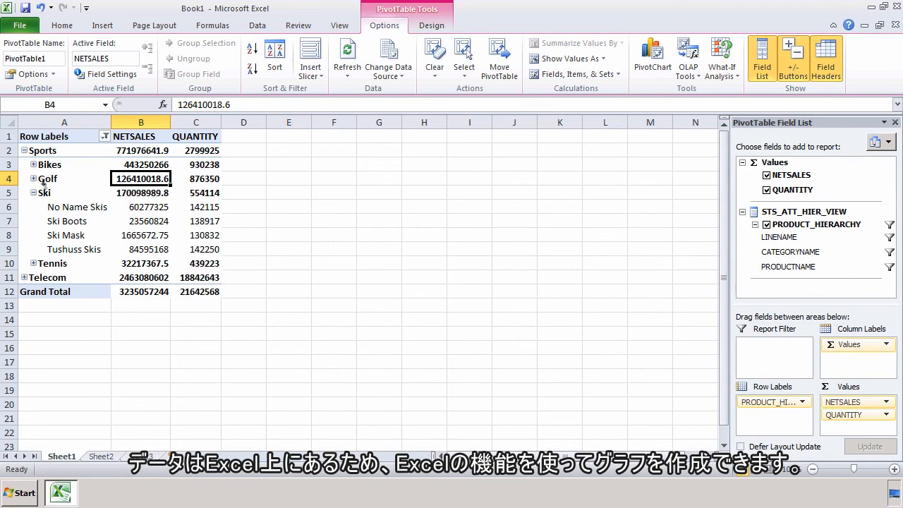
- Collapse Sports in the PivotTable and include Electronics again in the LINENAME filter
{"action": "left_click", "coordinate": [24, 150]}
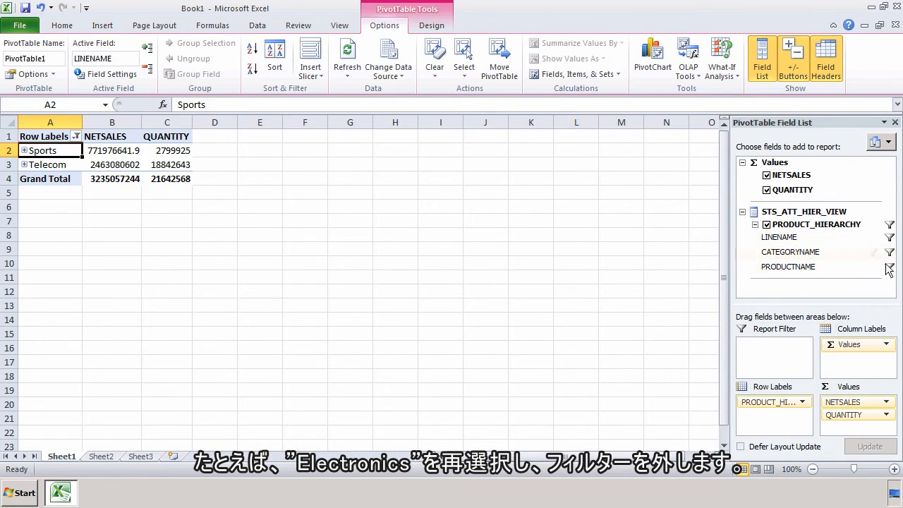
{"action": "left_click", "coordinate": [886, 238]}
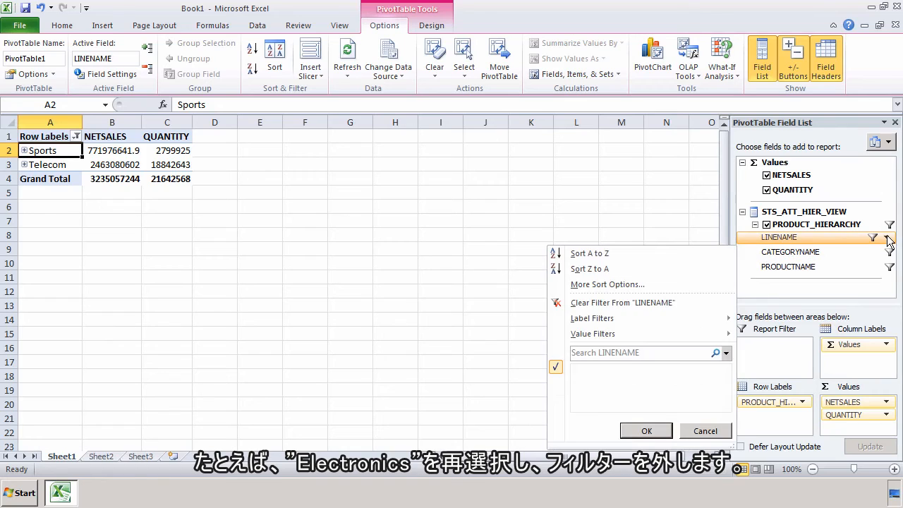
{"action": "left_click", "coordinate": [607, 381]}
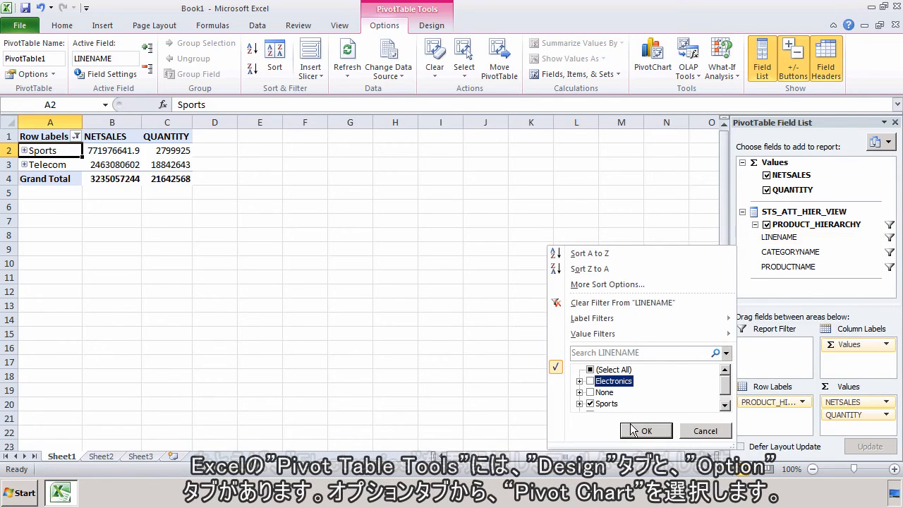
{"action": "left_click", "coordinate": [640, 427]}
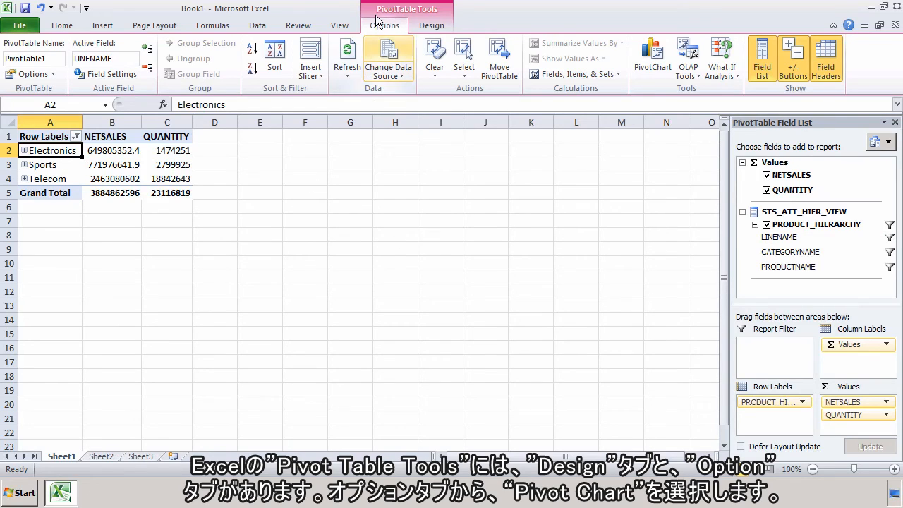
- Insert a 3-D Column PivotChart from the PivotTable and move it clear of the data, across about columns F to M below row 5
{"action": "left_click", "coordinate": [426, 25]}
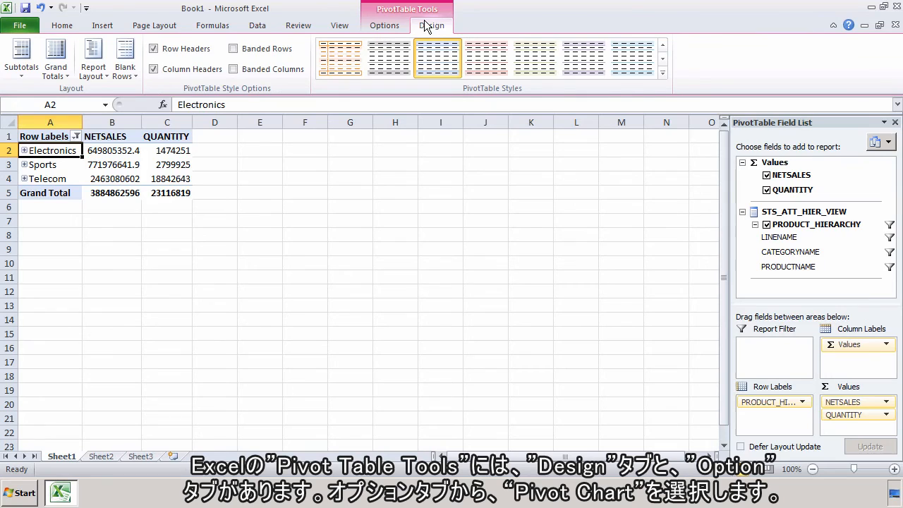
{"action": "left_click", "coordinate": [406, 9]}
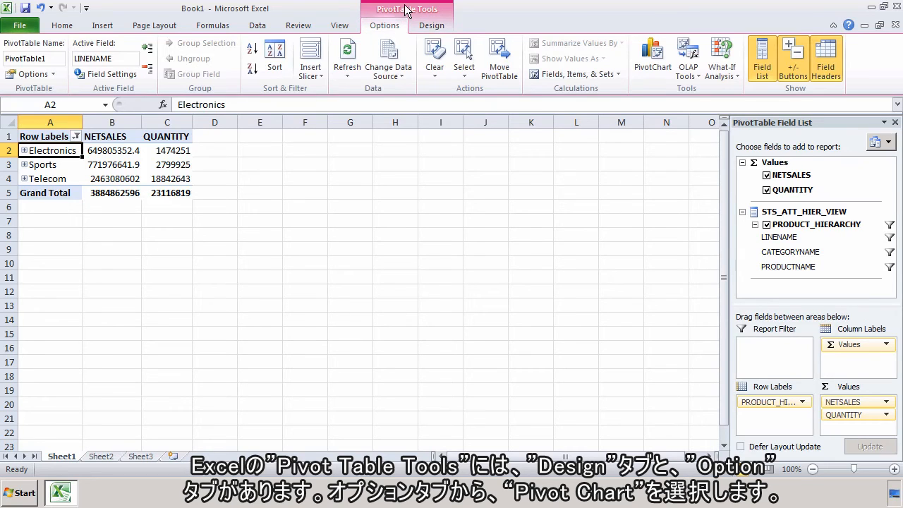
{"action": "left_click", "coordinate": [650, 57]}
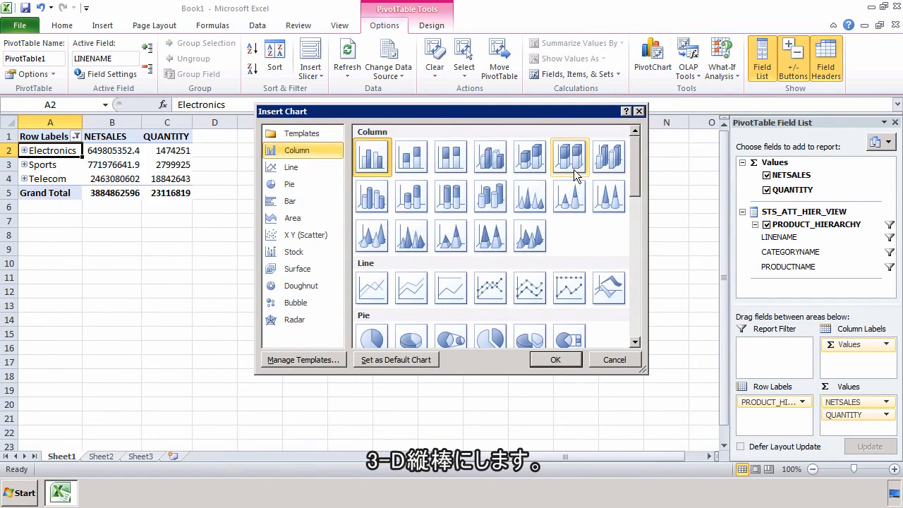
{"action": "left_click", "coordinate": [614, 156]}
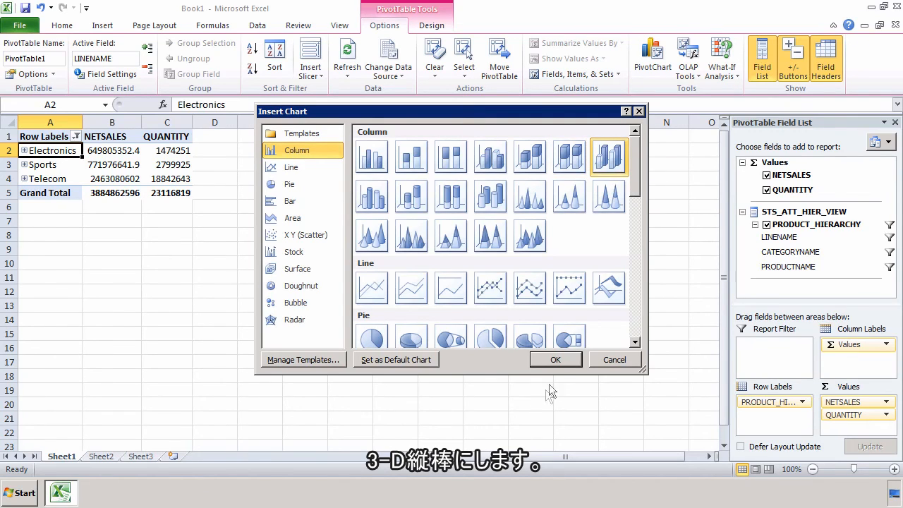
{"action": "left_click", "coordinate": [557, 360]}
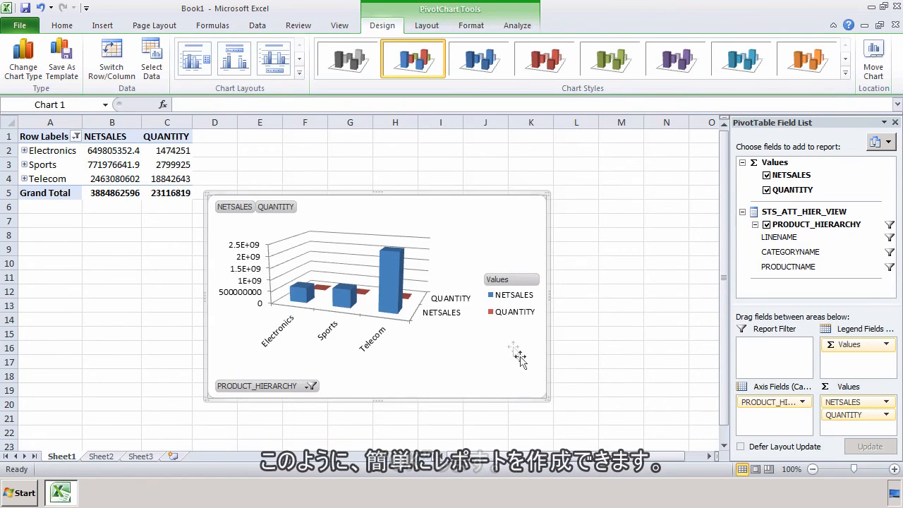
{"action": "left_click_drag", "start_coordinate": [542, 397], "coordinate": [621, 417]}
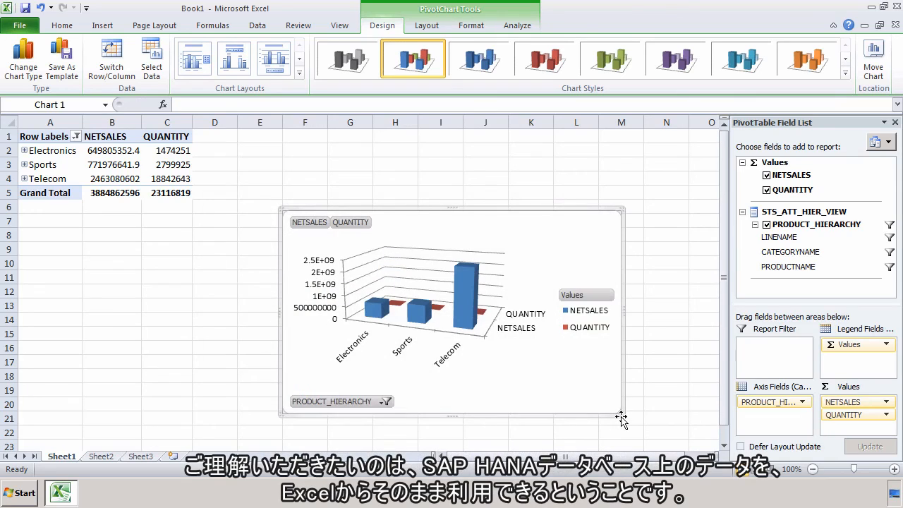
{"action": "left_click", "coordinate": [459, 160]}
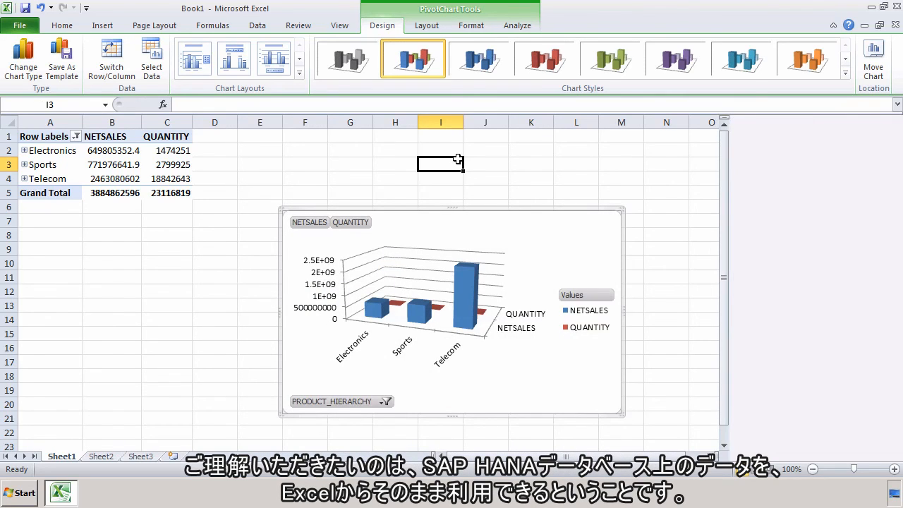